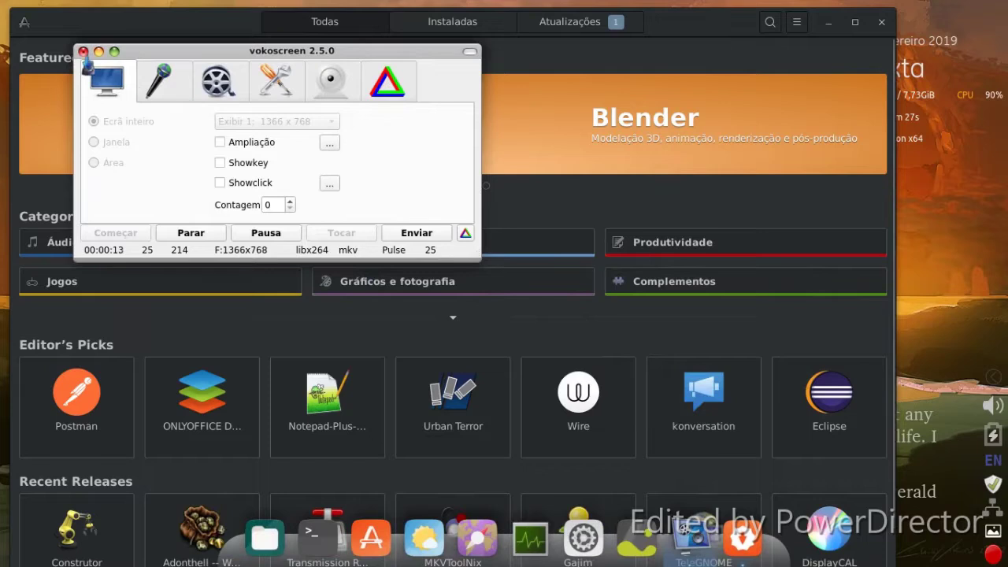
Step: Minimise the vokoscreen window and show the list of installed applications in the software store
{"action": "left_click", "coordinate": [98, 52]}
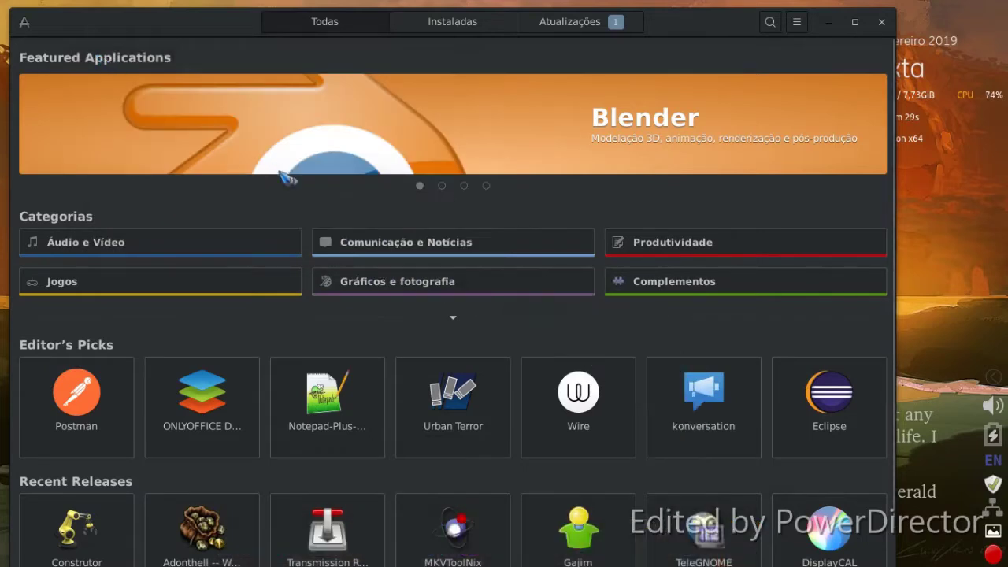
{"action": "scroll", "coordinate": [392, 187], "scroll_direction": "down", "scroll_amount": 3}
{"action": "scroll", "coordinate": [250, 381], "scroll_direction": "up", "scroll_amount": 3}
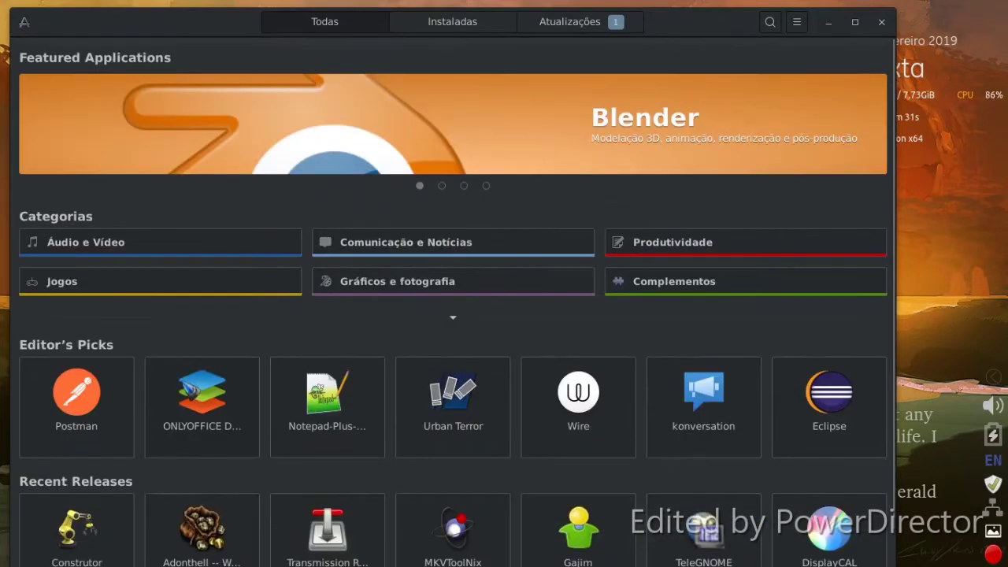
{"action": "left_click", "coordinate": [434, 30]}
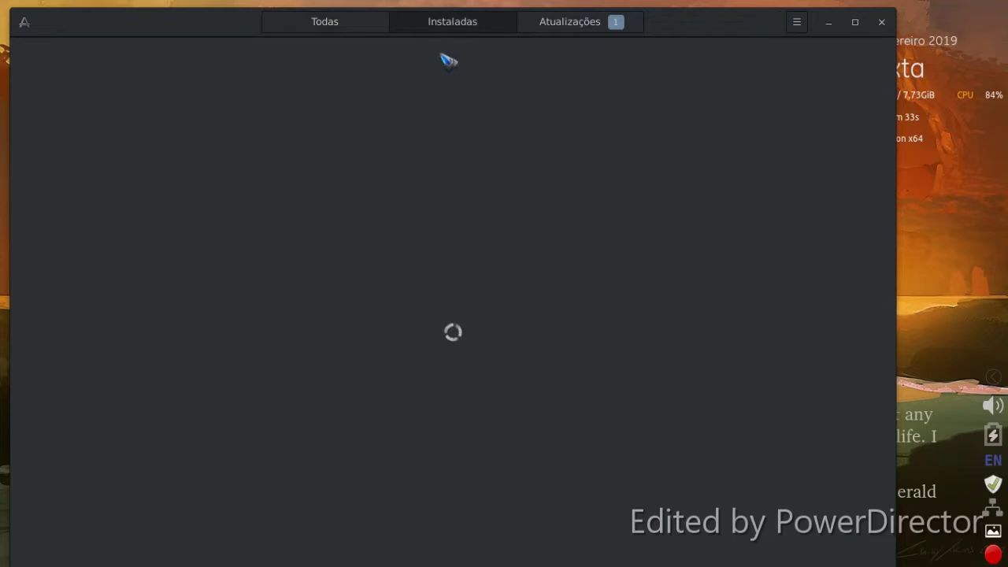
Step: Move the software store window around the desktop and close it
{"action": "left_click_drag", "start_coordinate": [277, 30], "coordinate": [409, 74]}
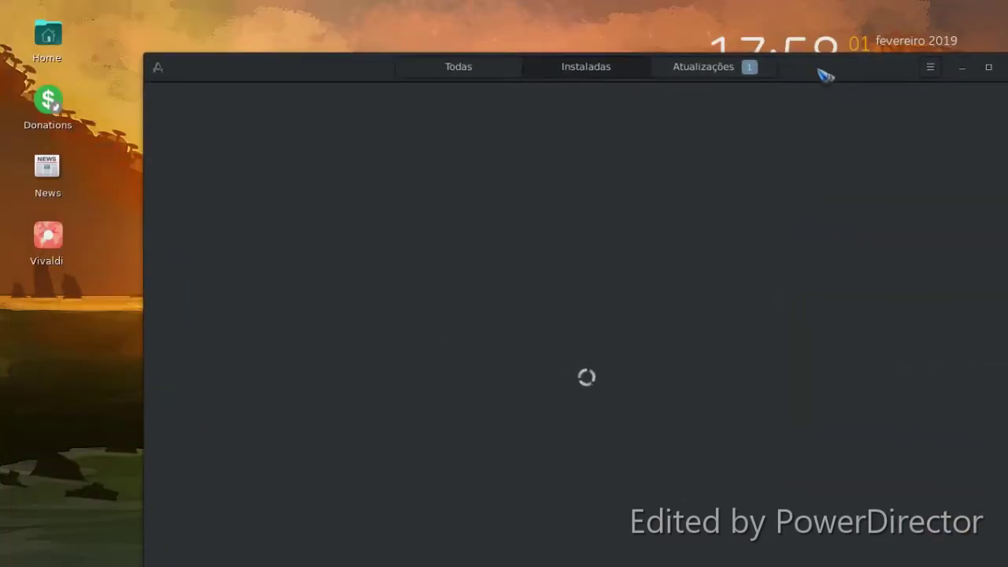
{"action": "left_click_drag", "start_coordinate": [824, 72], "coordinate": [776, 50]}
{"action": "left_click", "coordinate": [780, 54]}
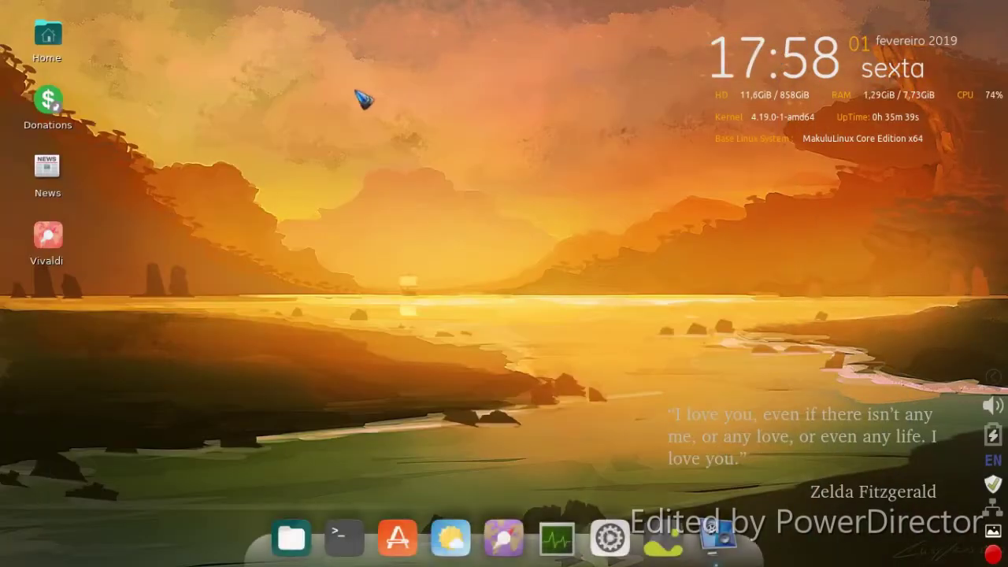
Step: Browse the desktop's application categories, including Internet, Jogos and Multimédia, and launch Software from the Sistema category
{"action": "right_click", "coordinate": [283, 78]}
{"action": "mouse_move", "coordinate": [347, 359]}
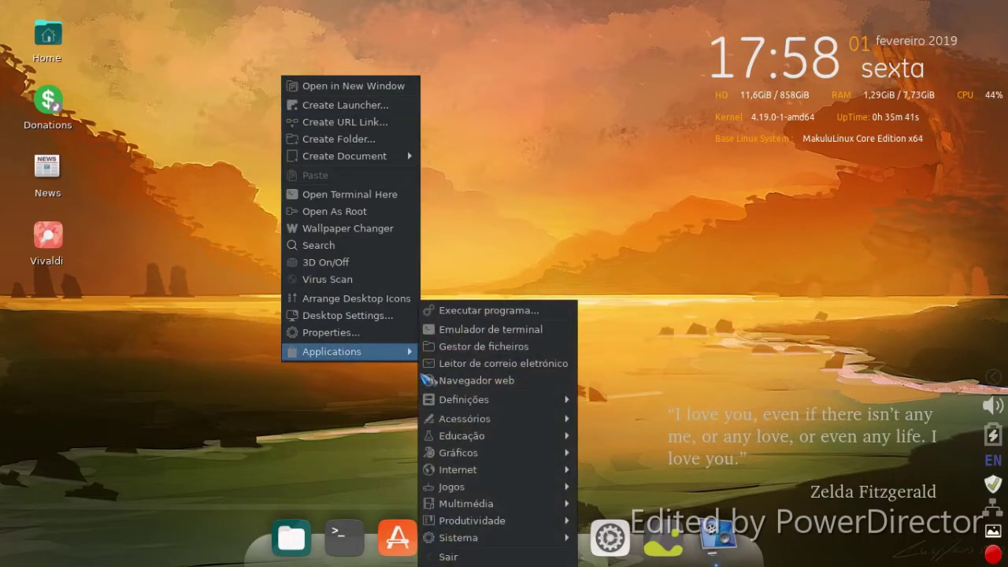
{"action": "mouse_move", "coordinate": [511, 468]}
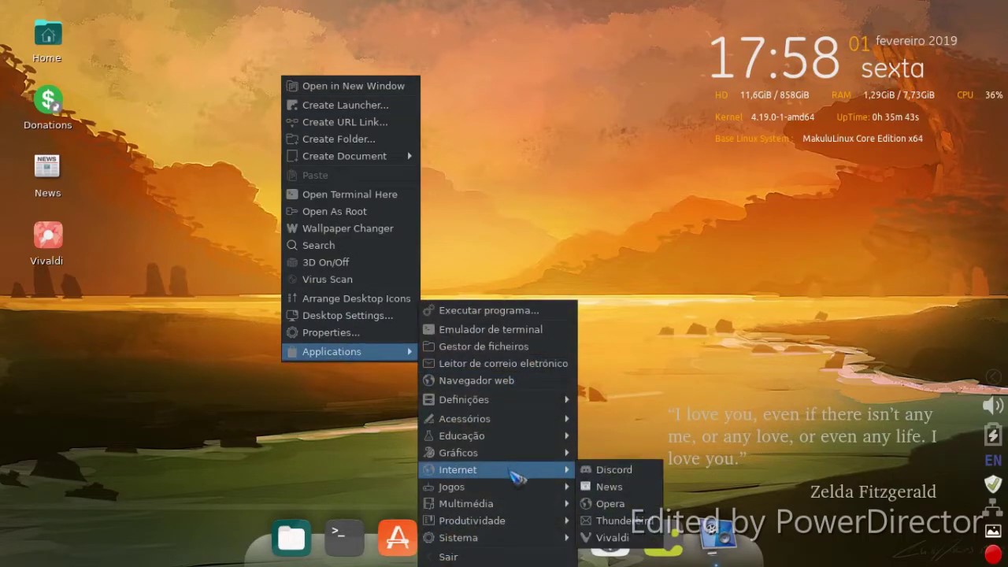
{"action": "mouse_move", "coordinate": [520, 489]}
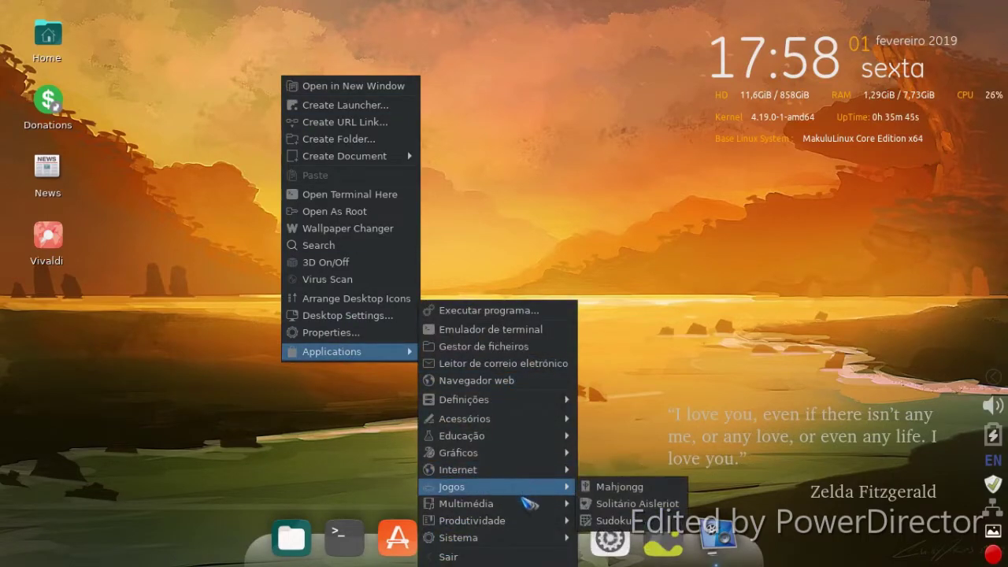
{"action": "mouse_move", "coordinate": [527, 508]}
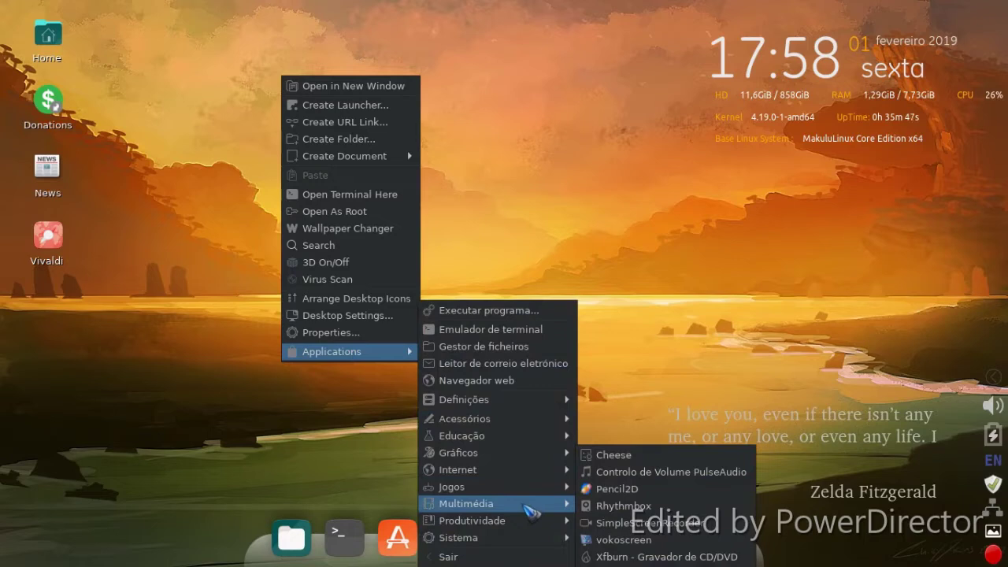
{"action": "mouse_move", "coordinate": [536, 530]}
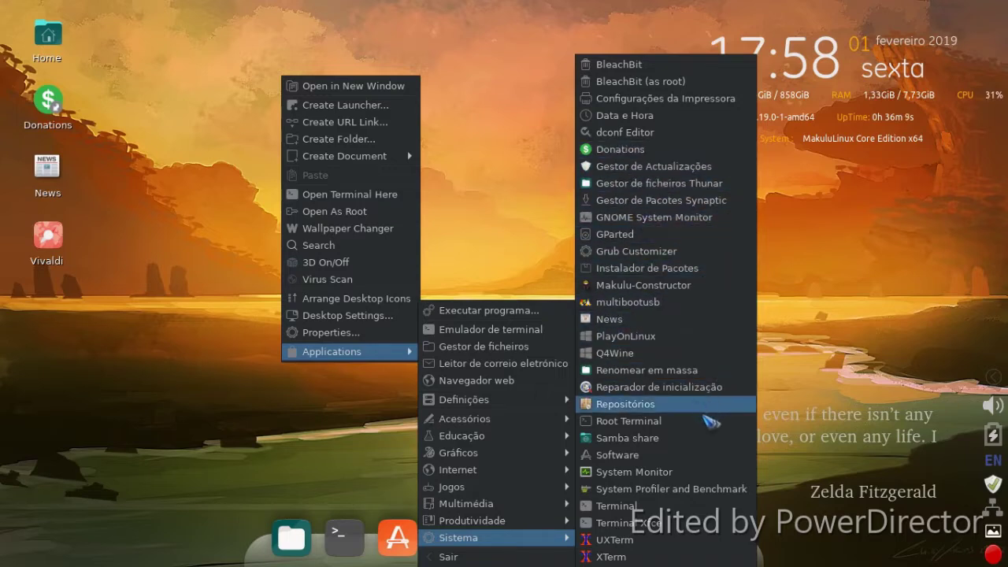
{"action": "left_click", "coordinate": [707, 455]}
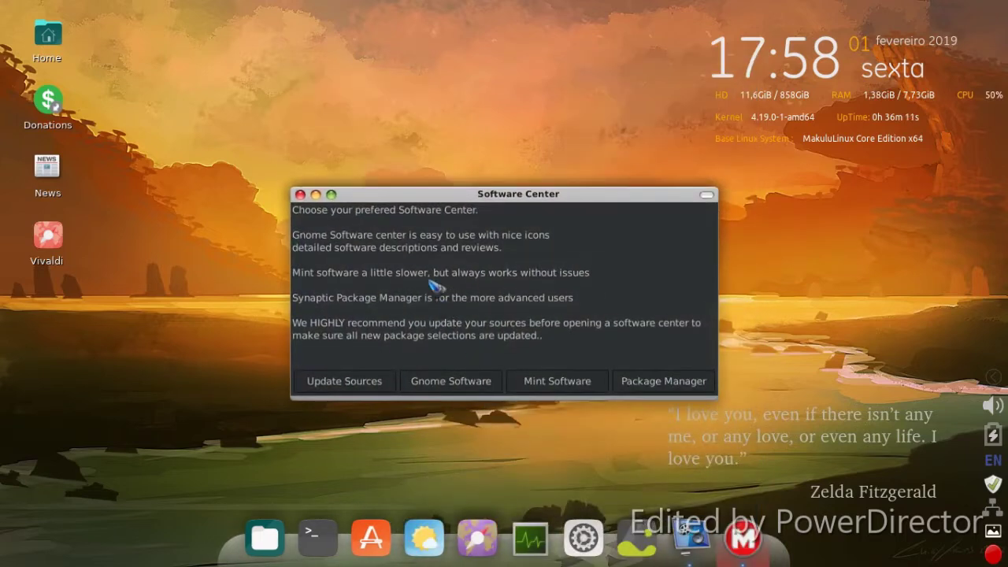
Step: Reposition the Software Center chooser on the desktop and launch Mint Software from it
{"action": "left_click_drag", "start_coordinate": [435, 193], "coordinate": [317, 109]}
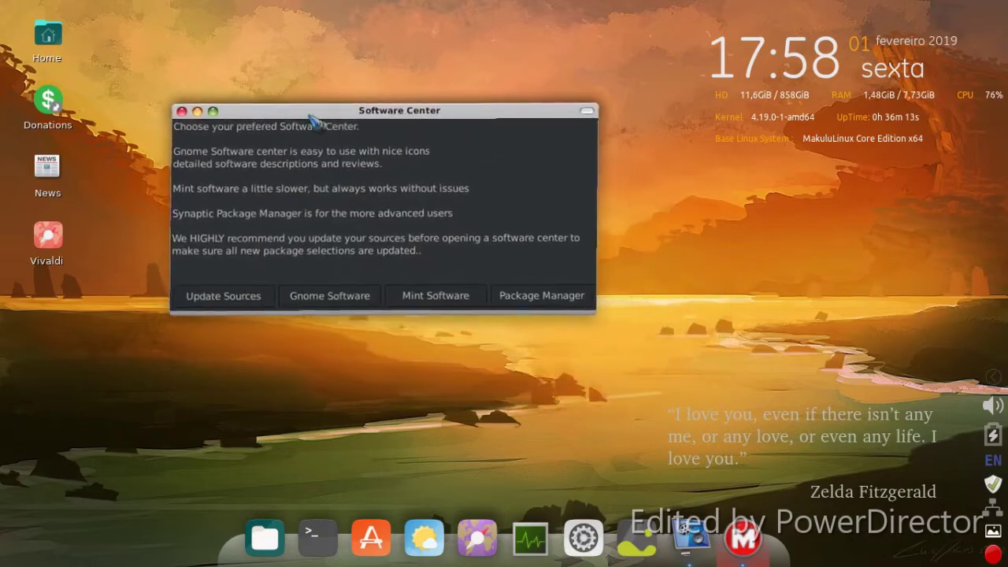
{"action": "left_click", "coordinate": [426, 300]}
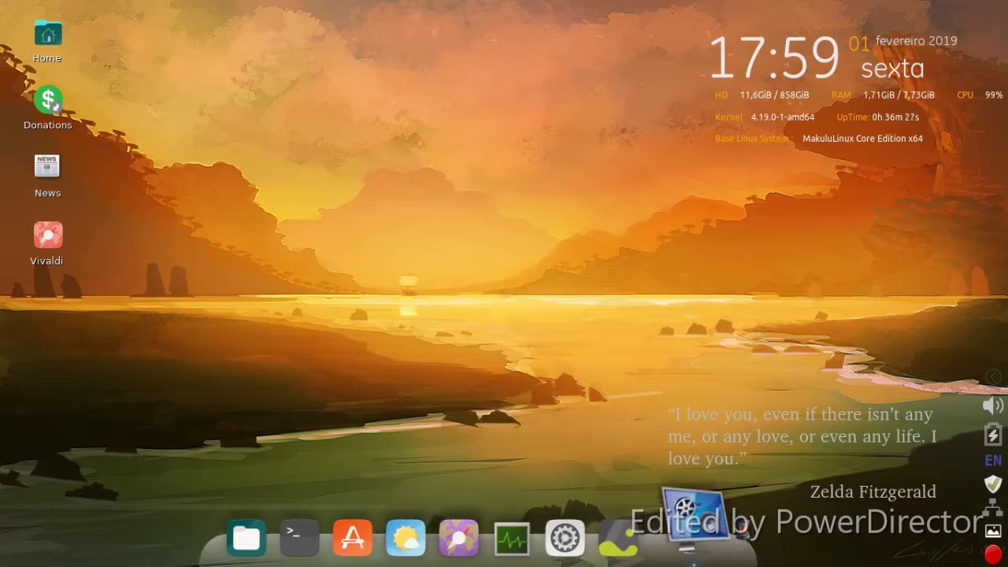
{"action": "left_click", "coordinate": [715, 535]}
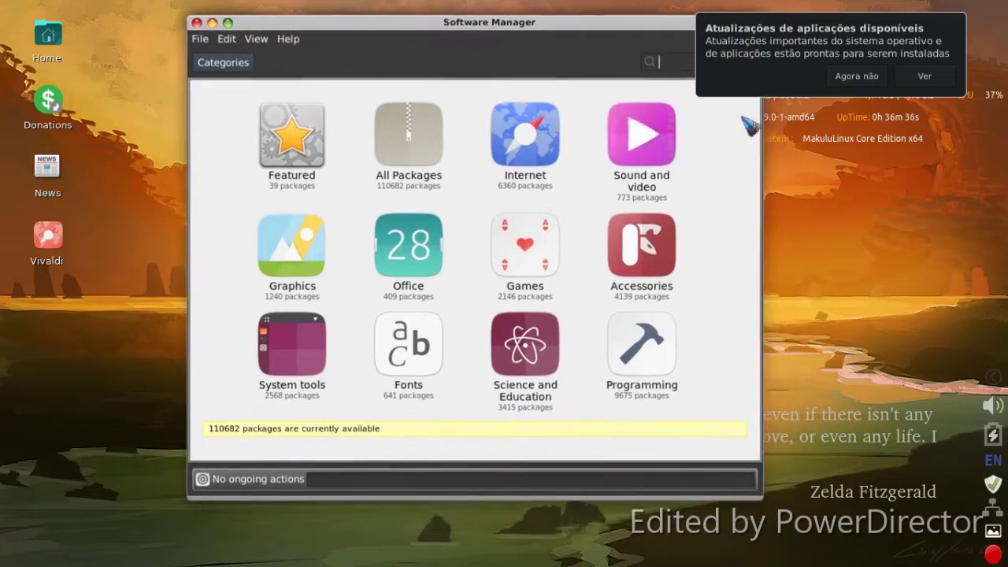
Step: Postpone the offered application updates, and view All Packages in Software Manager before closing it
{"action": "left_click", "coordinate": [852, 82]}
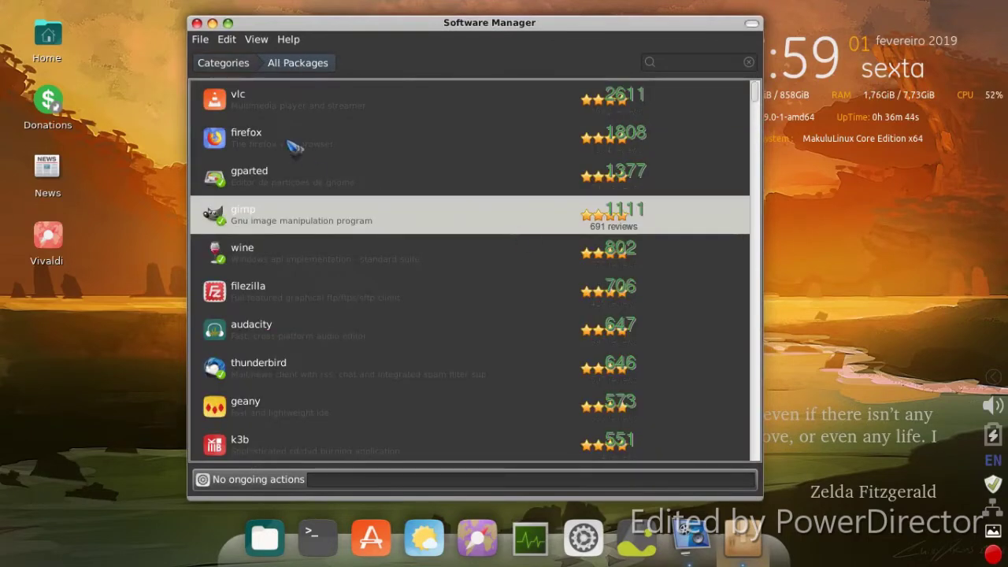
{"action": "left_click", "coordinate": [197, 23]}
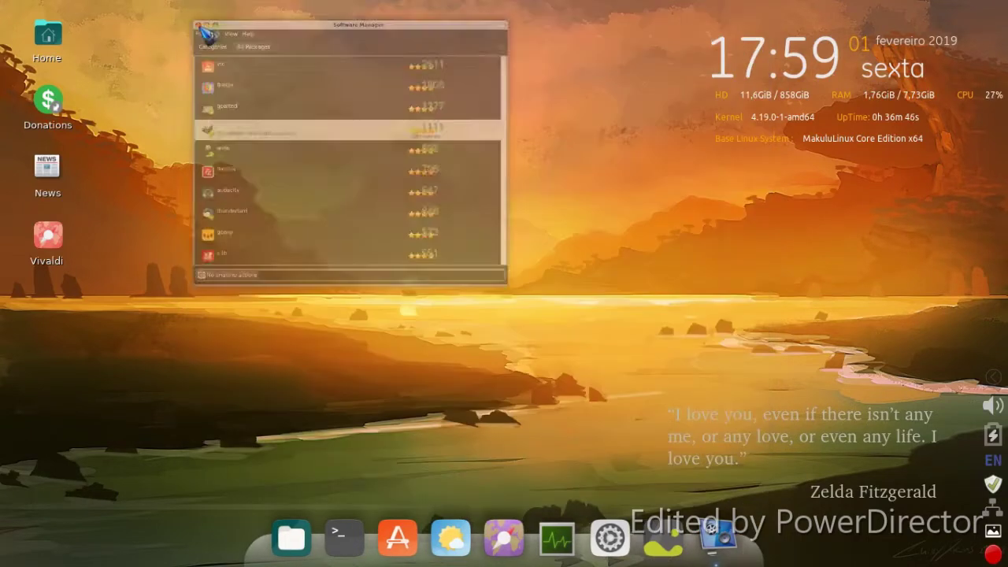
{"action": "right_click", "coordinate": [318, 87]}
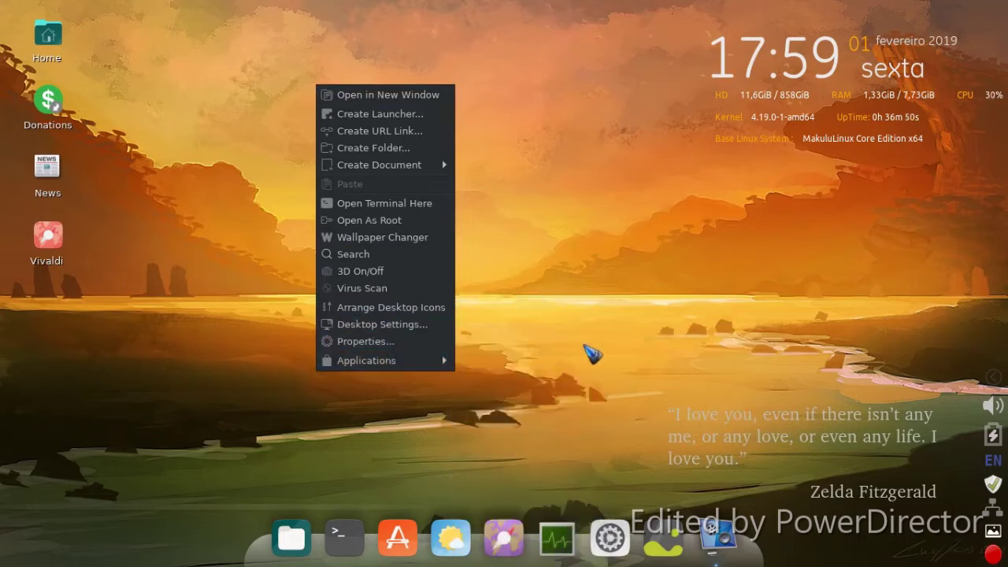
{"action": "left_click", "coordinate": [592, 354]}
Step: Open the Emerald Theme Manager from the desktop Settings and move its window over the Settings window
{"action": "left_click", "coordinate": [607, 535]}
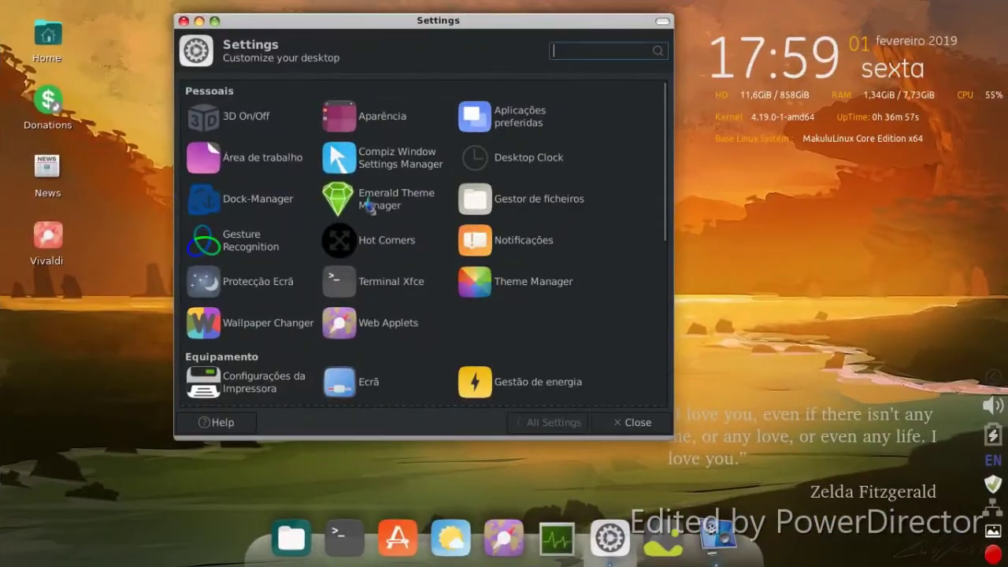
{"action": "left_click", "coordinate": [383, 201]}
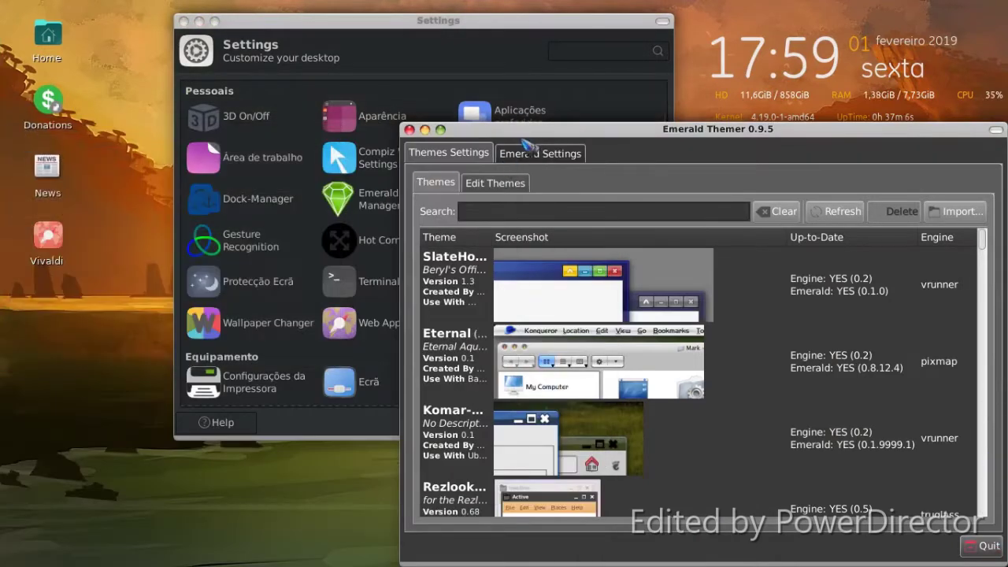
{"action": "left_click_drag", "start_coordinate": [526, 145], "coordinate": [278, 70]}
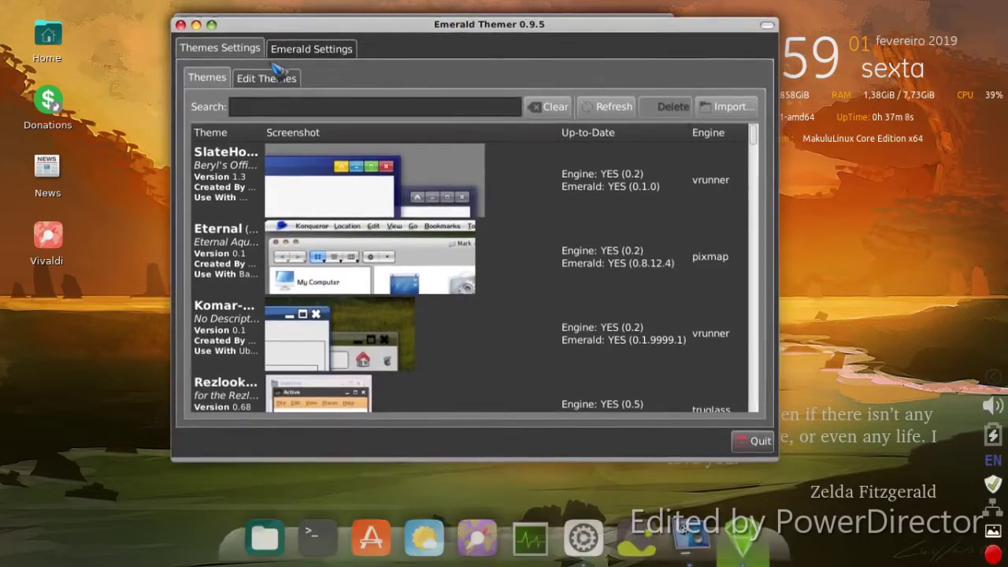
Step: Browse the Emerald window themes and try the BlackLi… theme, followed by the Yosemite theme
{"action": "scroll", "coordinate": [388, 200], "scroll_direction": "down", "scroll_amount": 10}
{"action": "scroll", "coordinate": [388, 200], "scroll_direction": "down", "scroll_amount": 4}
{"action": "scroll", "coordinate": [397, 196], "scroll_direction": "up", "scroll_amount": 2}
{"action": "left_click", "coordinate": [398, 196]}
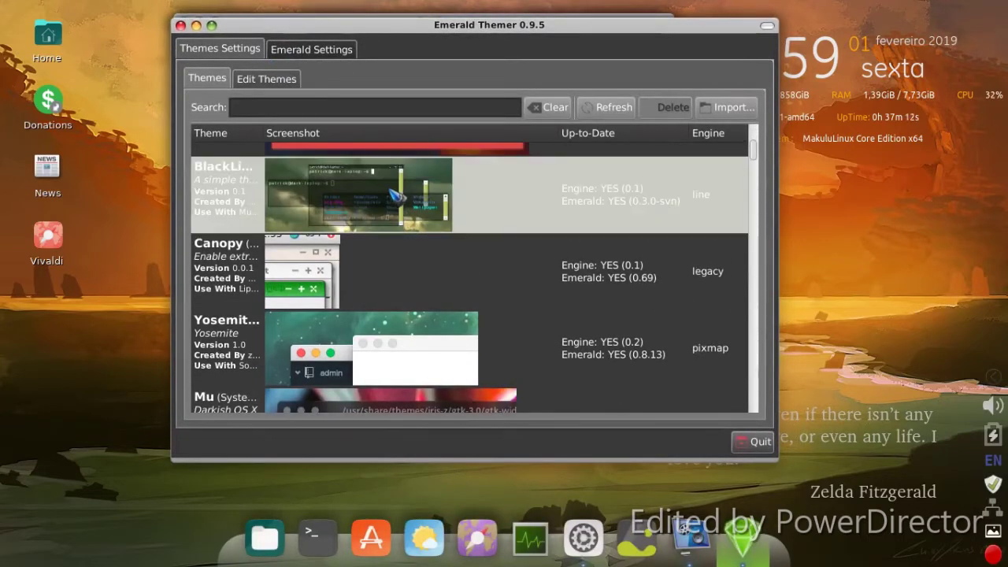
{"action": "scroll", "coordinate": [396, 206], "scroll_direction": "down", "scroll_amount": 2}
{"action": "left_click", "coordinate": [394, 209]}
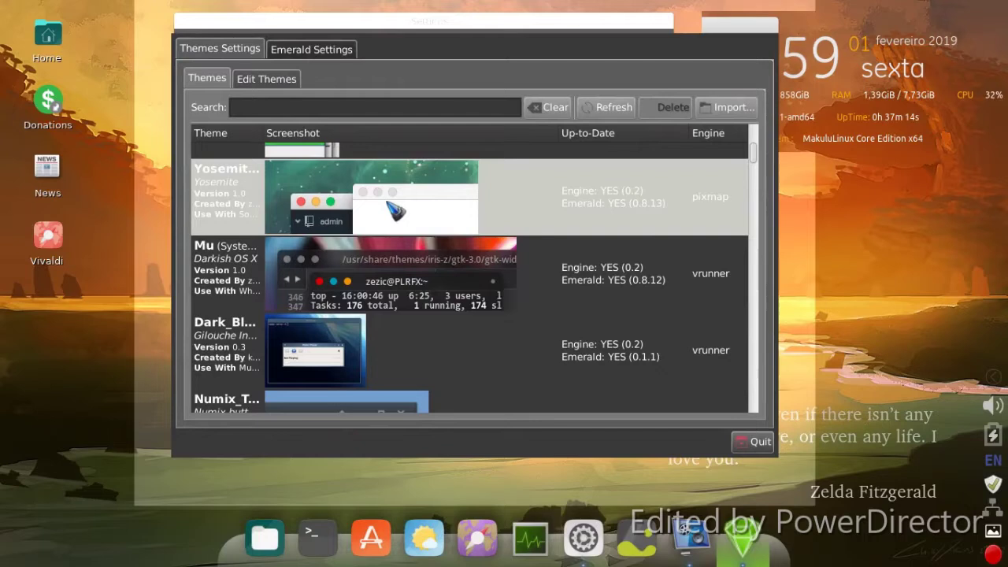
Step: Look further through the Emerald theme list and apply the Blue_Su… MATE theme
{"action": "scroll", "coordinate": [394, 210], "scroll_direction": "down", "scroll_amount": 6}
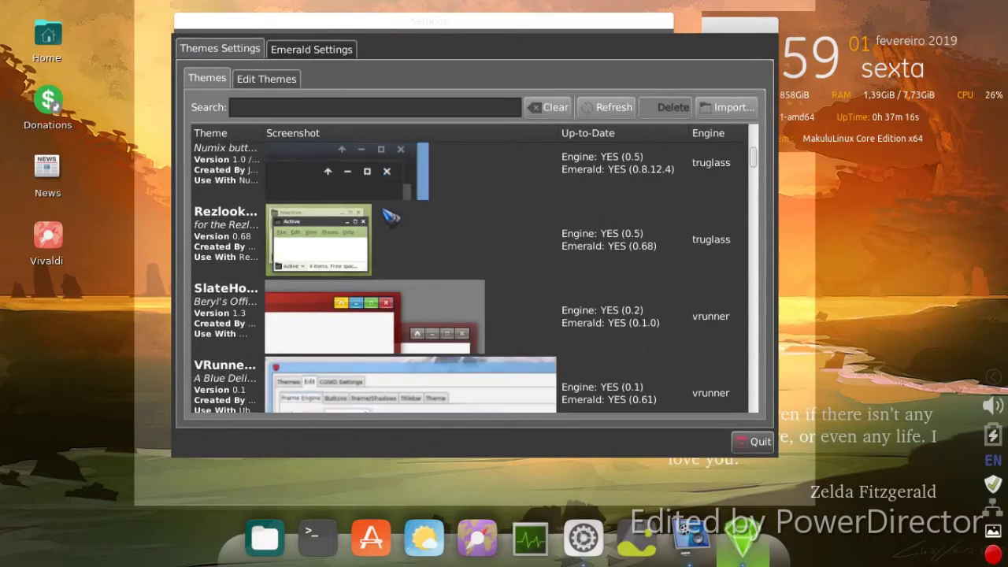
{"action": "scroll", "coordinate": [391, 224], "scroll_direction": "down", "scroll_amount": 2}
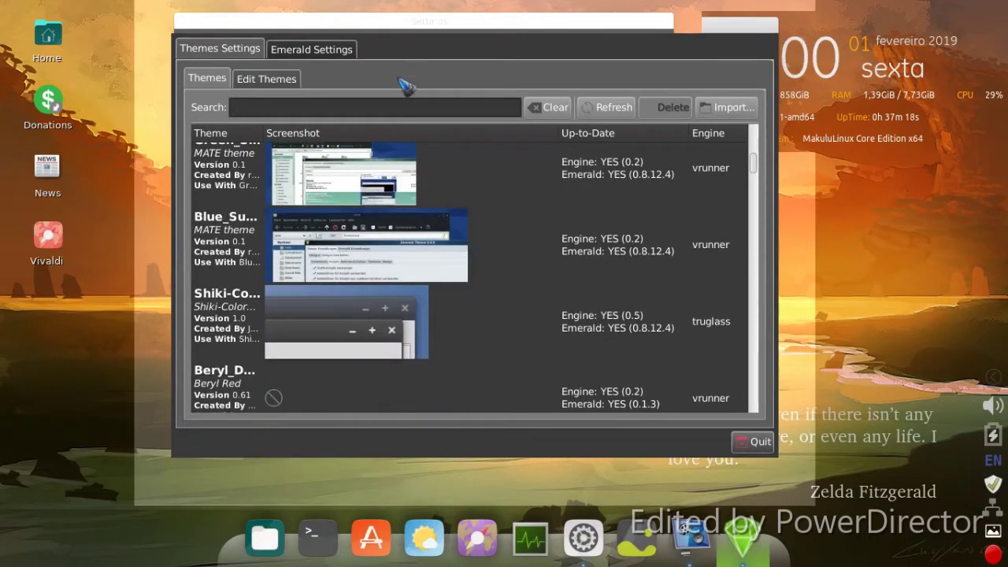
{"action": "left_click", "coordinate": [323, 244]}
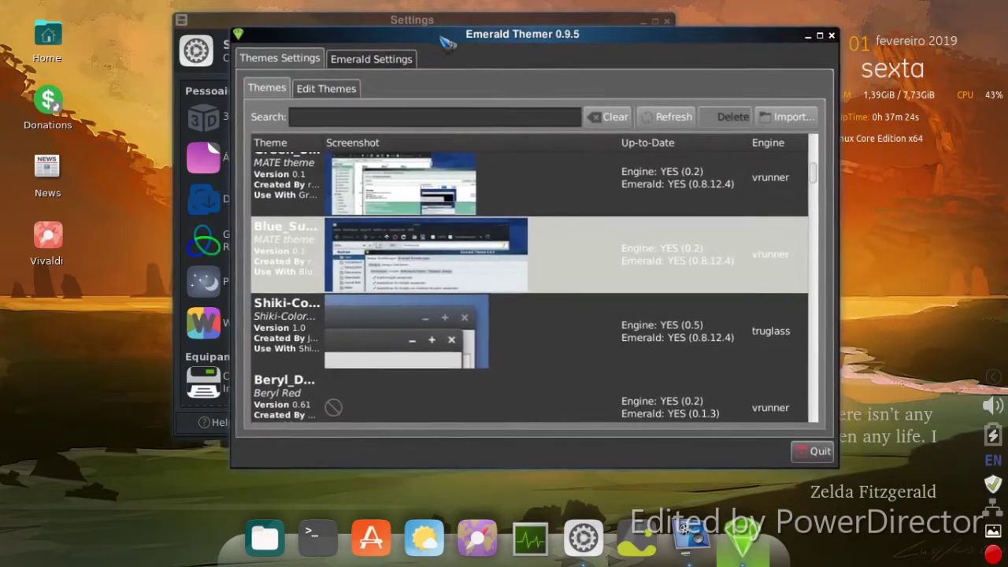
Step: Apply the JAGT window theme from further down the Emerald list and quit Emerald Themer
{"action": "scroll", "coordinate": [529, 252], "scroll_direction": "down", "scroll_amount": 6}
{"action": "scroll", "coordinate": [513, 265], "scroll_direction": "down", "scroll_amount": 6}
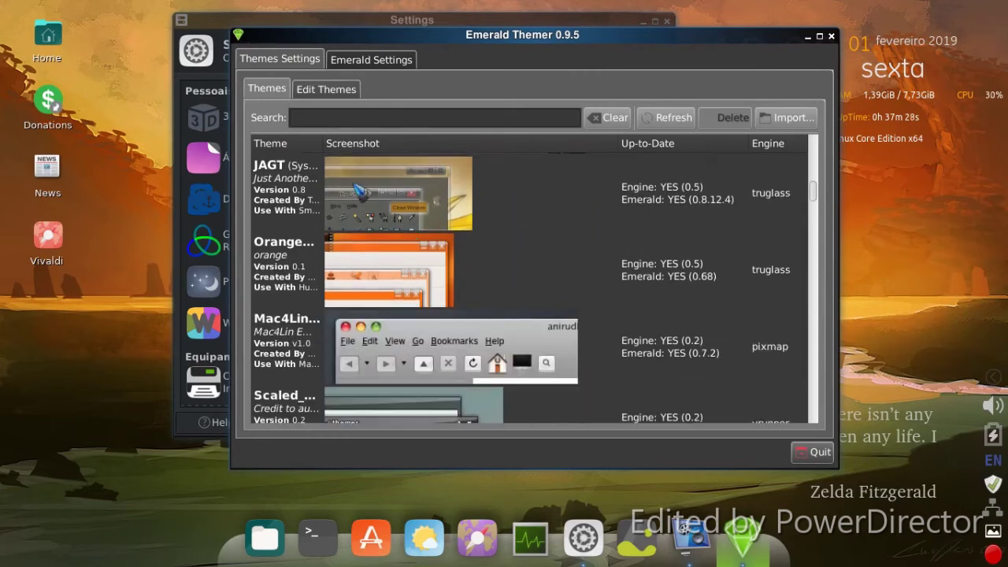
{"action": "left_click", "coordinate": [543, 193]}
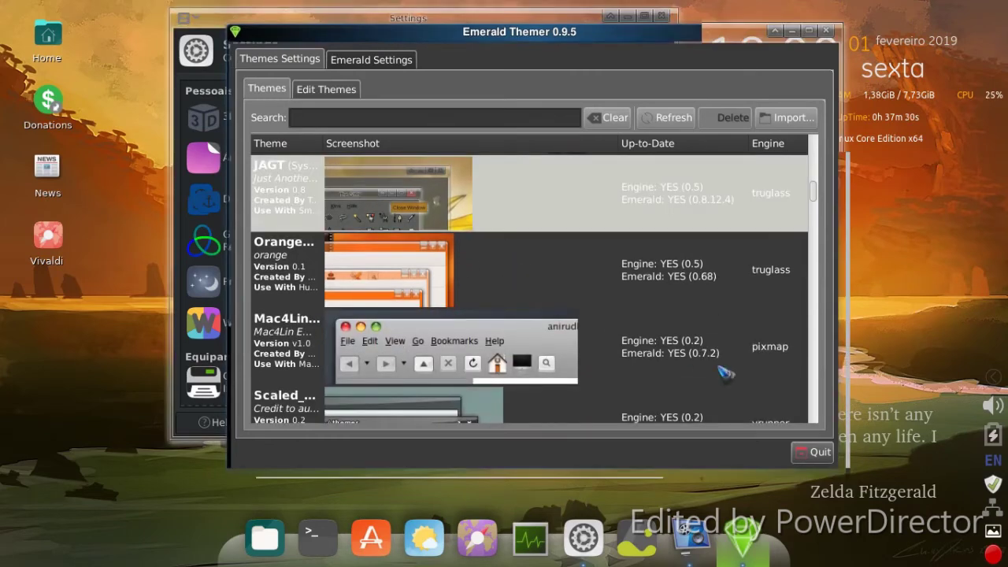
{"action": "left_click", "coordinate": [811, 451]}
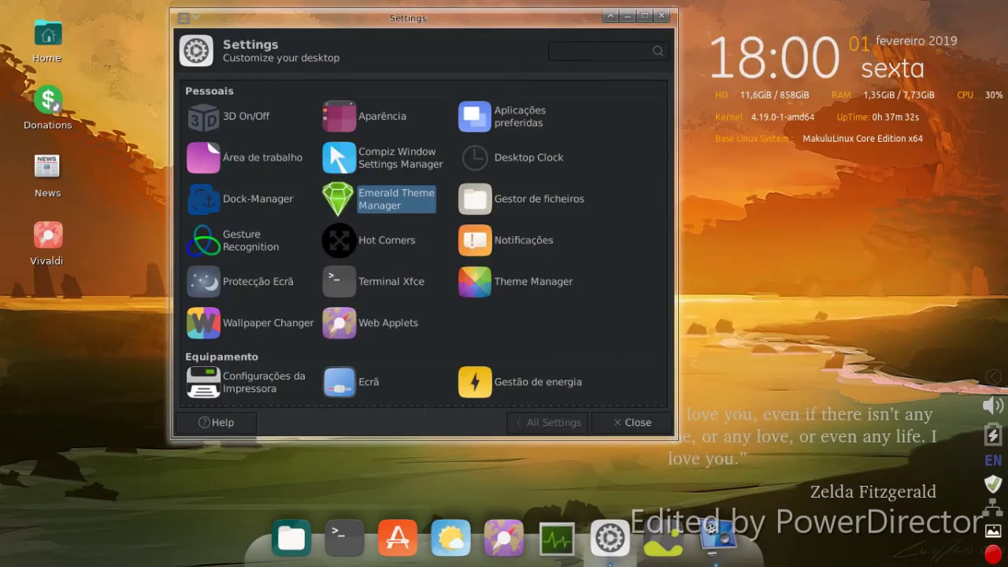
Step: Move the Settings window slightly, minimise it and restore it to show the new window decorations and animation
{"action": "left_click_drag", "start_coordinate": [356, 19], "coordinate": [343, 35]}
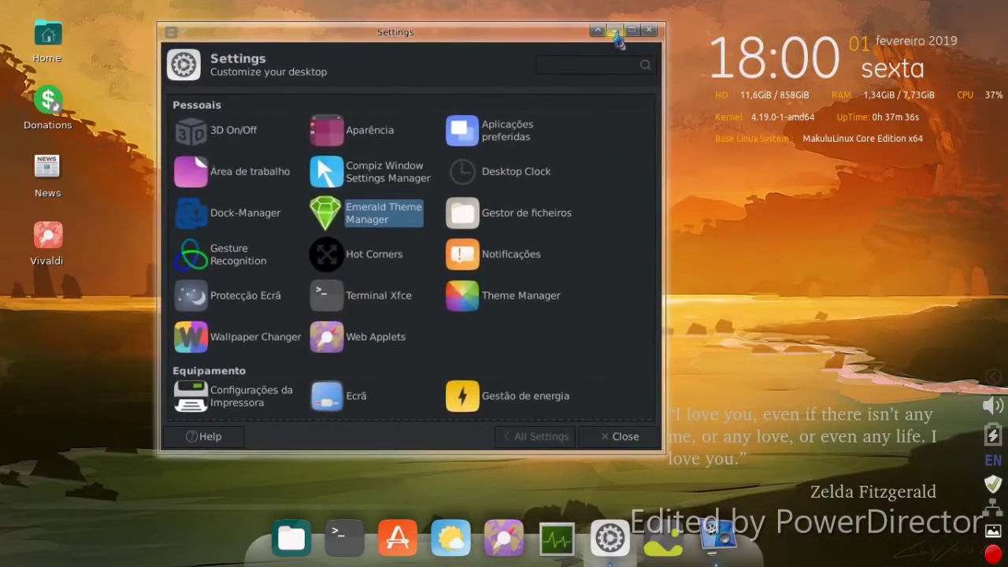
{"action": "left_click", "coordinate": [615, 32]}
{"action": "left_click", "coordinate": [611, 551]}
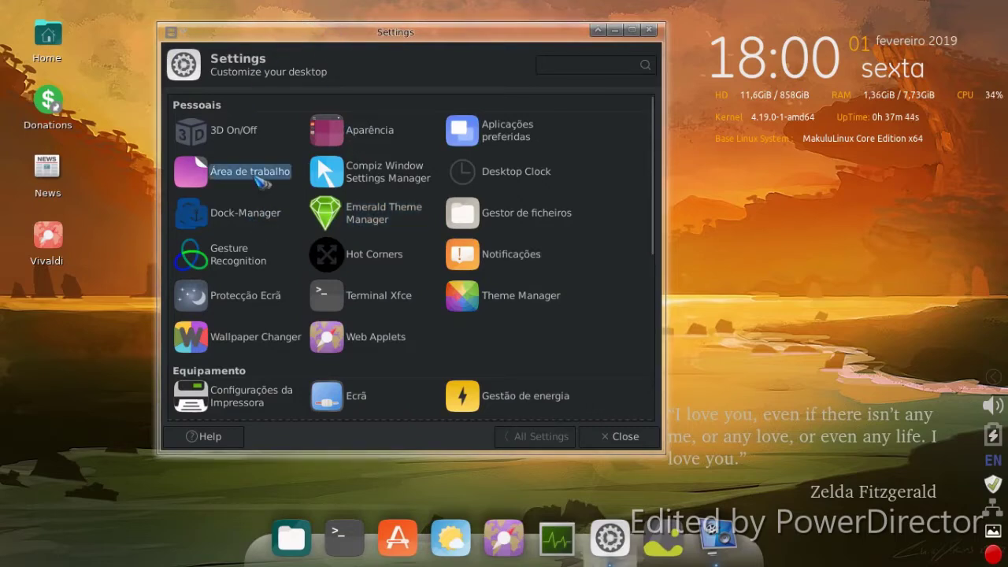
Step: View the desktop background settings under Área de trabalho, close them and minimise the Settings window
{"action": "left_click", "coordinate": [252, 173]}
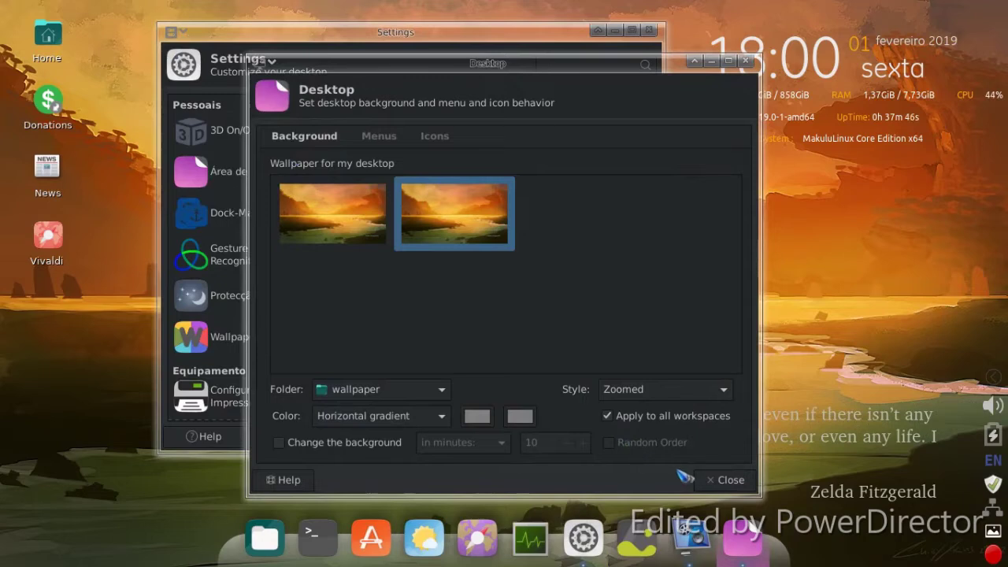
{"action": "left_click", "coordinate": [712, 480]}
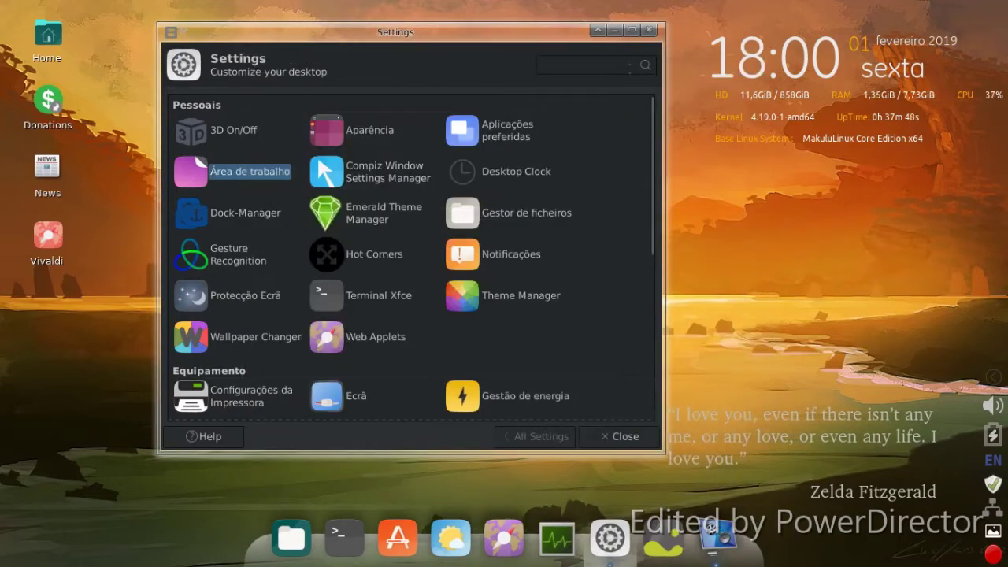
{"action": "left_click", "coordinate": [614, 30]}
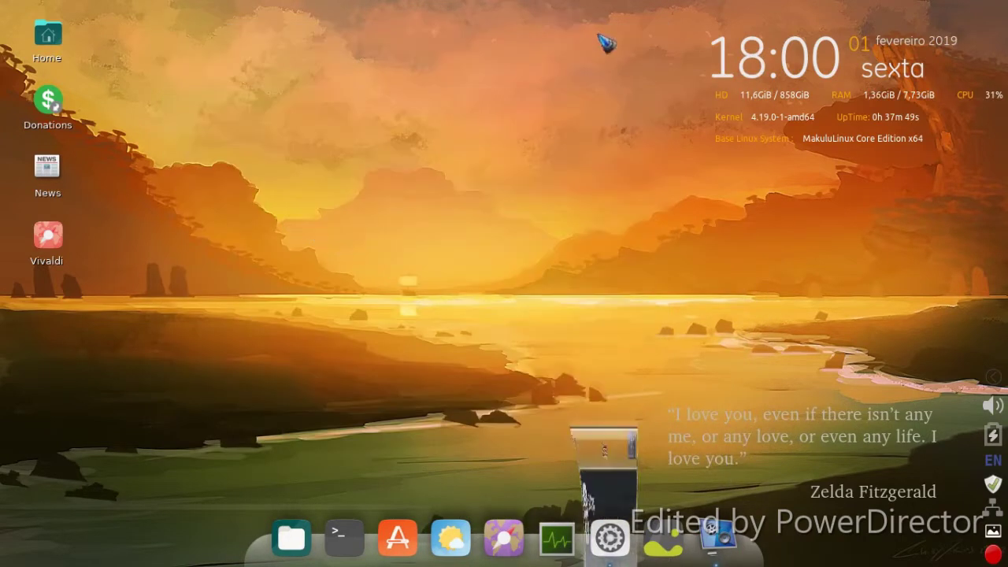
Step: Try the nebula wallpaper in Wallpaper Changer, then apply the green field road wallpaper and close the changer
{"action": "right_click", "coordinate": [422, 76]}
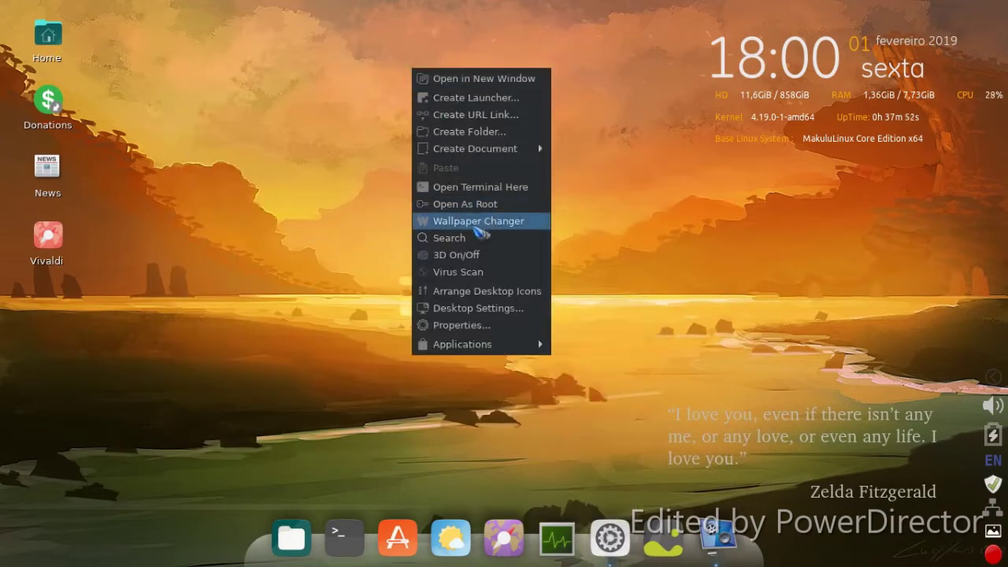
{"action": "left_click", "coordinate": [478, 229]}
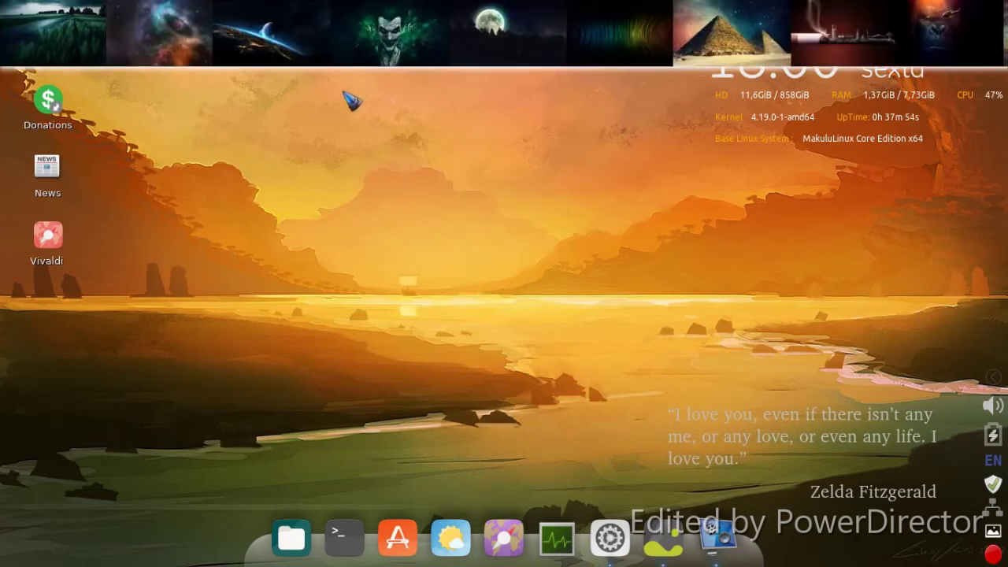
{"action": "left_click", "coordinate": [170, 37]}
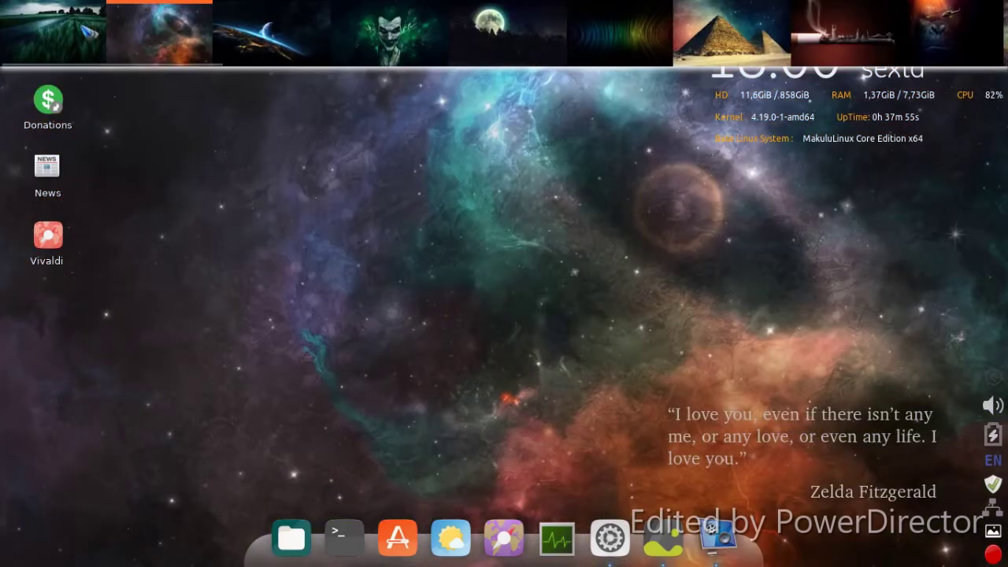
{"action": "left_click", "coordinate": [52, 33]}
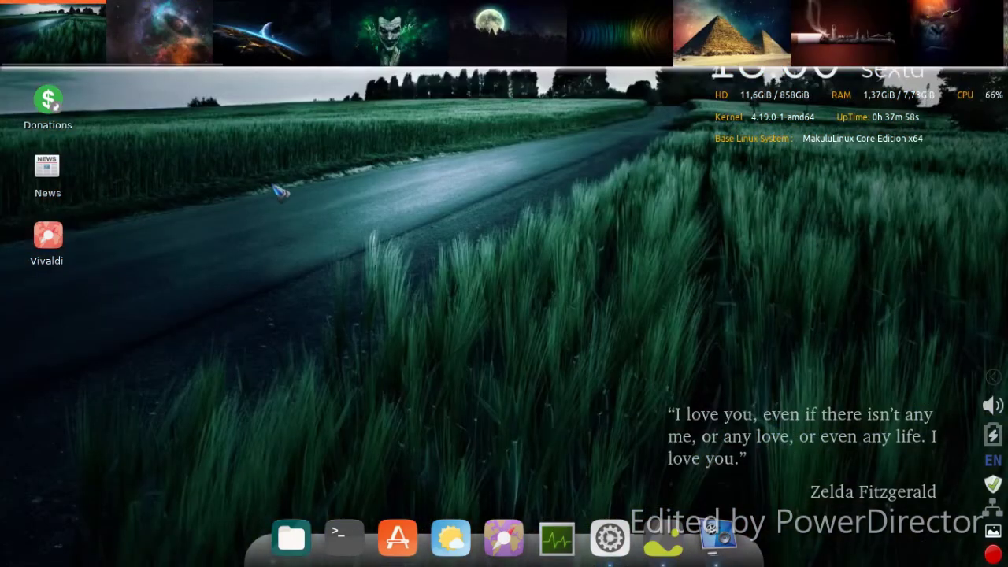
{"action": "right_click", "coordinate": [663, 539]}
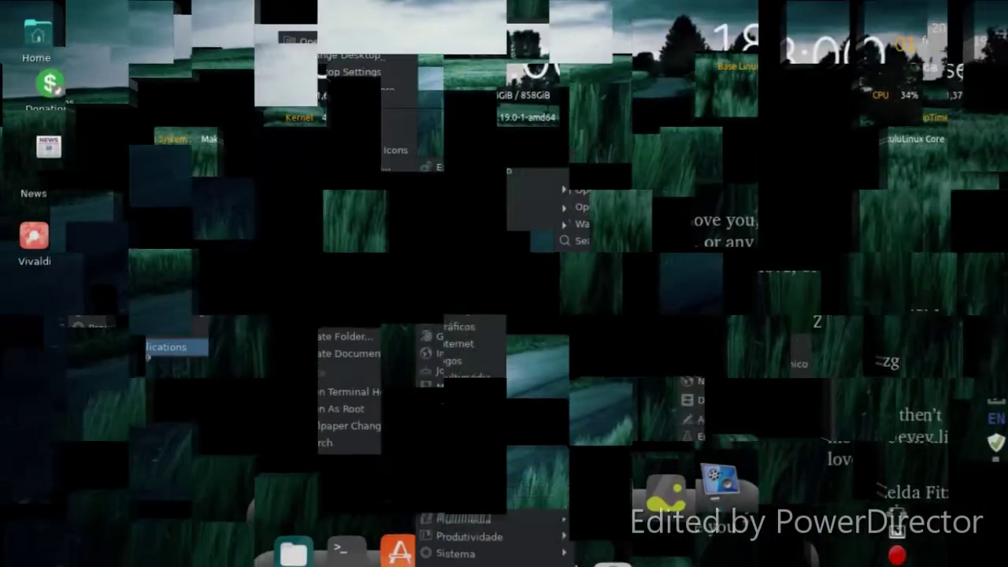
Step: Open Gesture Recognition from the Definições applications, look through its list of stroke actions and hide its window
{"action": "mouse_move", "coordinate": [480, 403]}
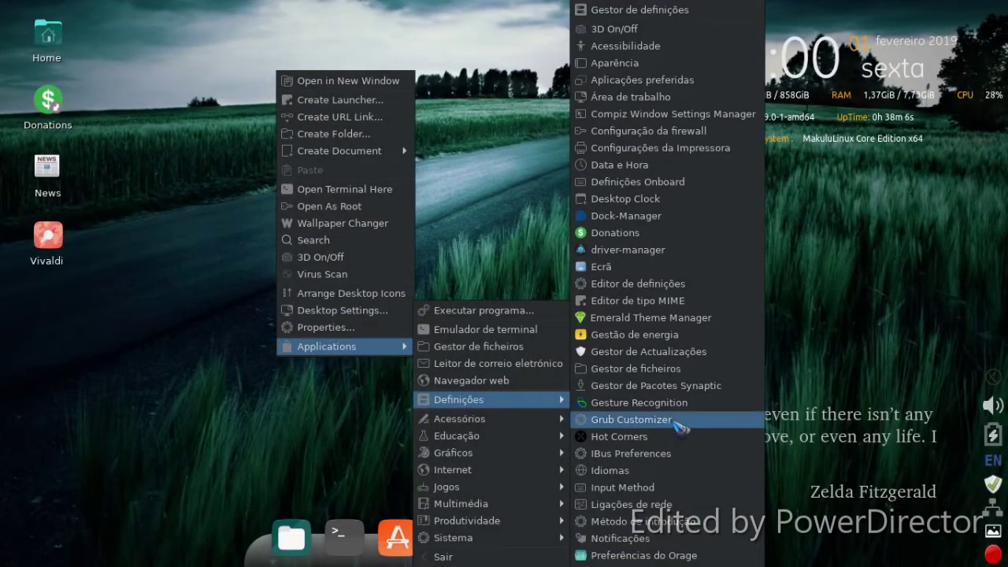
{"action": "left_click", "coordinate": [682, 405]}
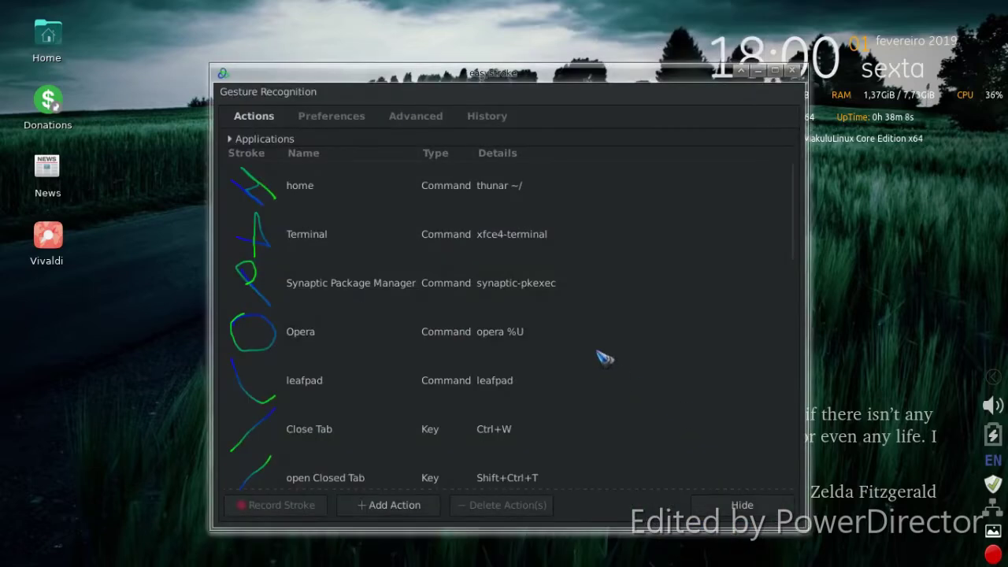
{"action": "left_click_drag", "start_coordinate": [383, 75], "coordinate": [325, 14]}
{"action": "scroll", "coordinate": [366, 130], "scroll_direction": "down", "scroll_amount": 3}
{"action": "scroll", "coordinate": [370, 138], "scroll_direction": "down", "scroll_amount": 3}
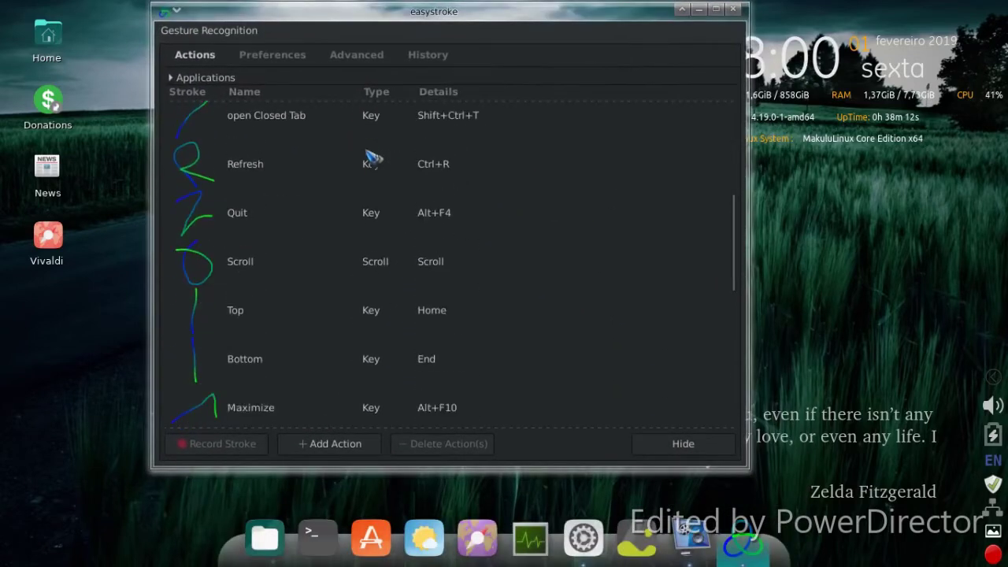
{"action": "left_click", "coordinate": [211, 277]}
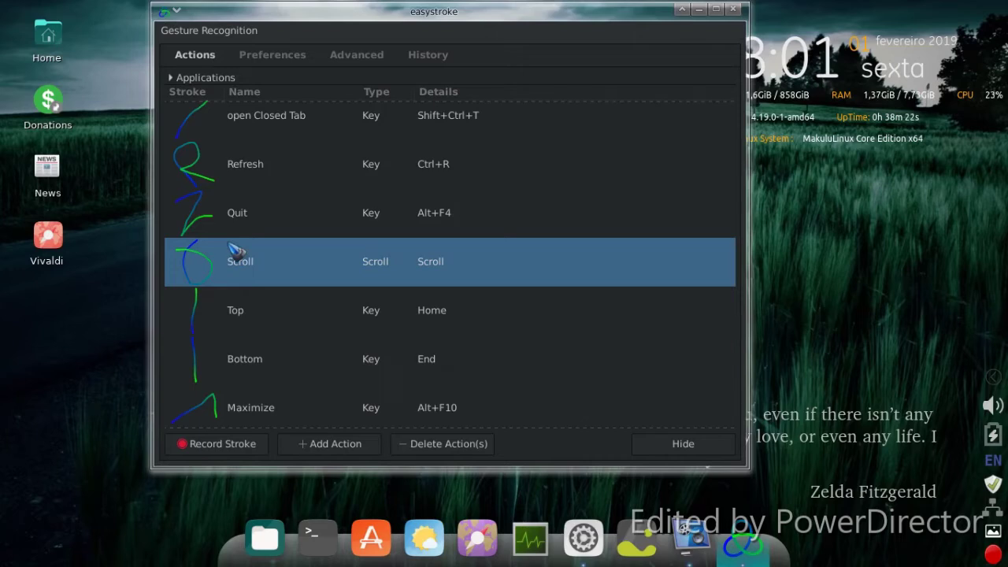
{"action": "key", "text": "Home"}
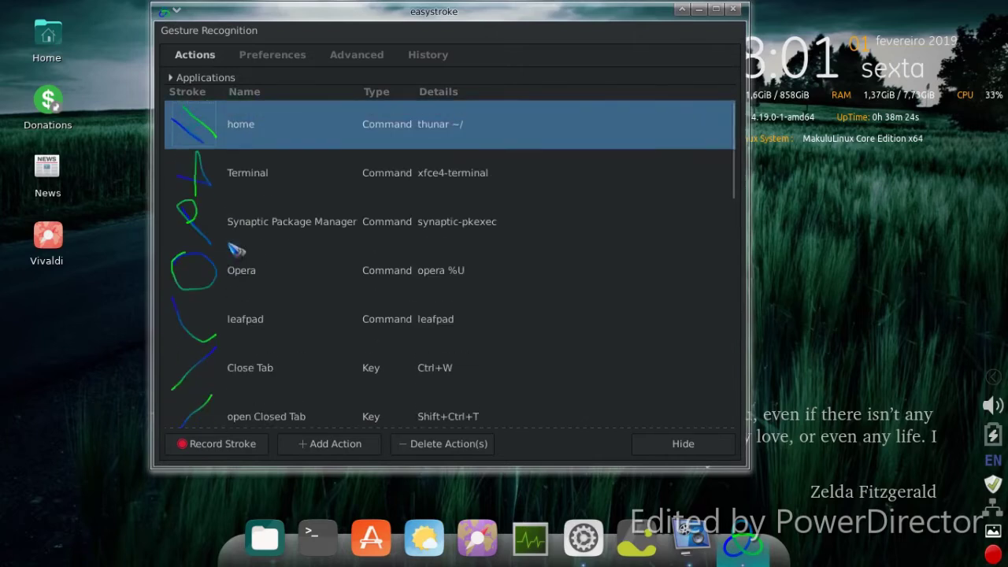
{"action": "left_click", "coordinate": [668, 443]}
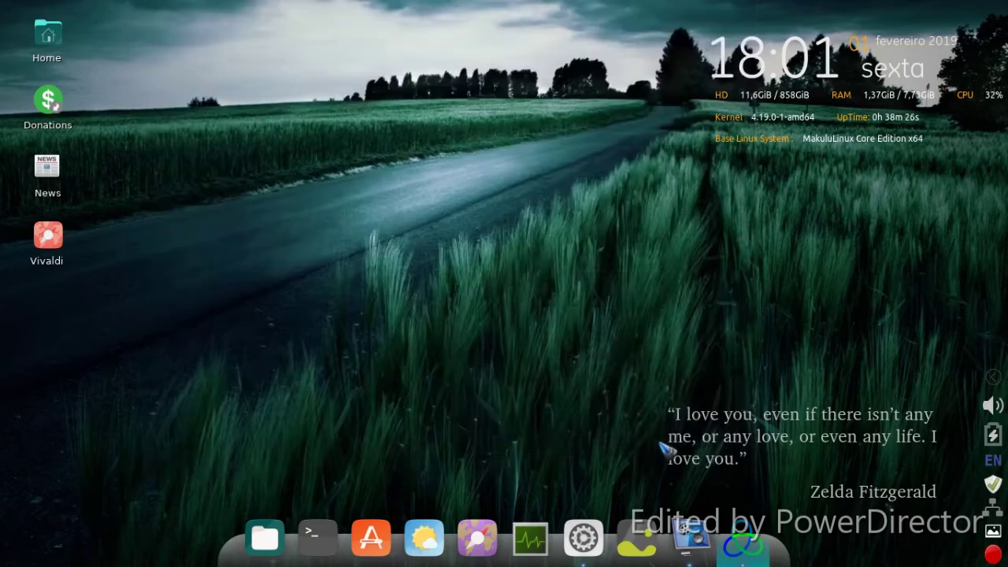
Step: Rotate the desktop to another workspace, restore Settings and view Theme Manager's window border and preset colour screens, closing both
{"action": "key", "text": "ctrl+alt+Right"}
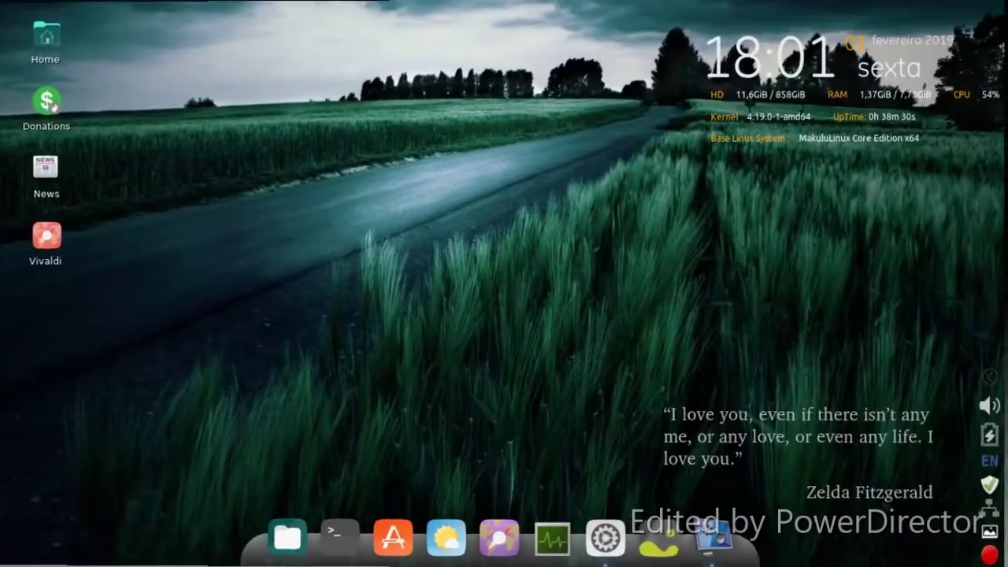
{"action": "left_click", "coordinate": [610, 538]}
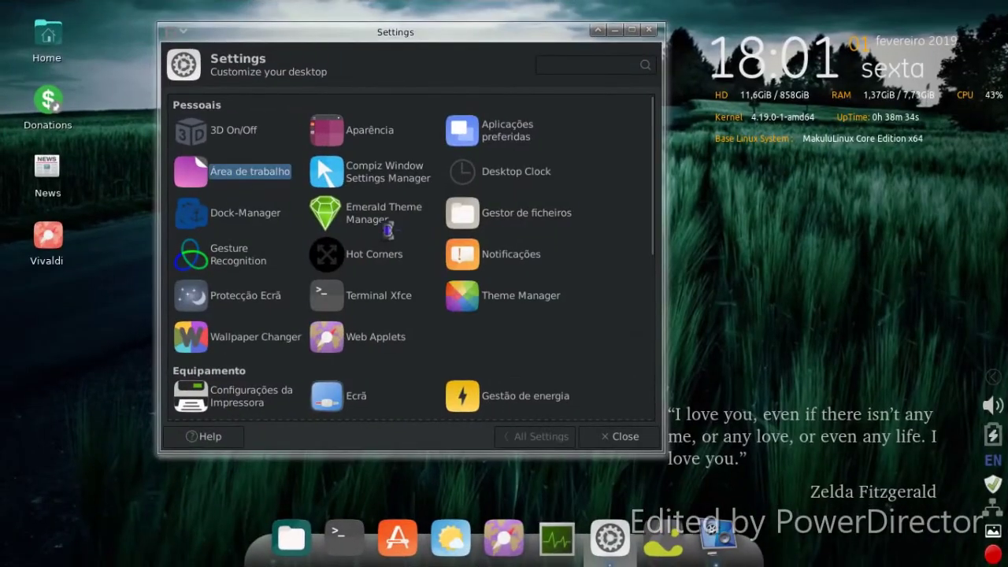
{"action": "left_click", "coordinate": [509, 307]}
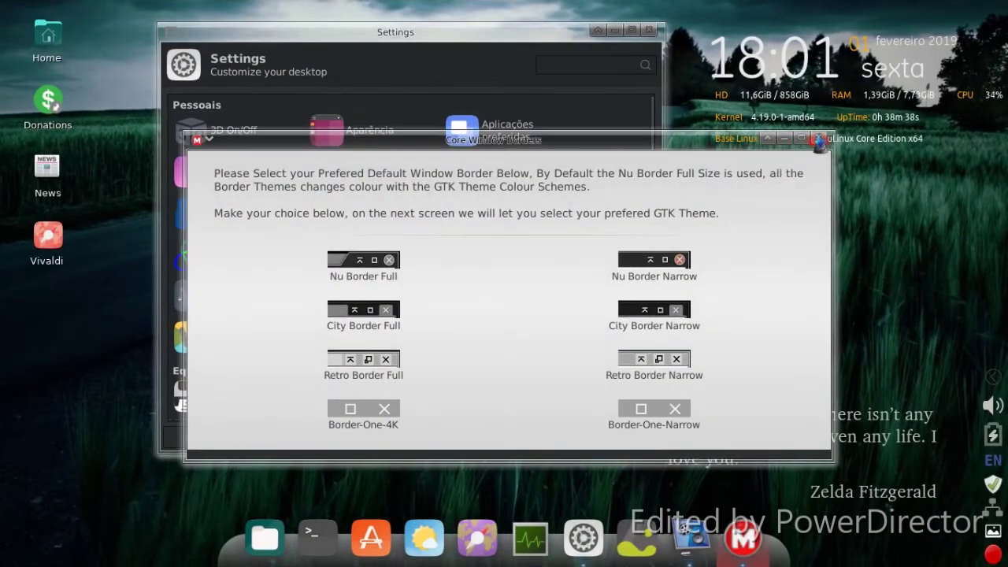
{"action": "left_click", "coordinate": [818, 139]}
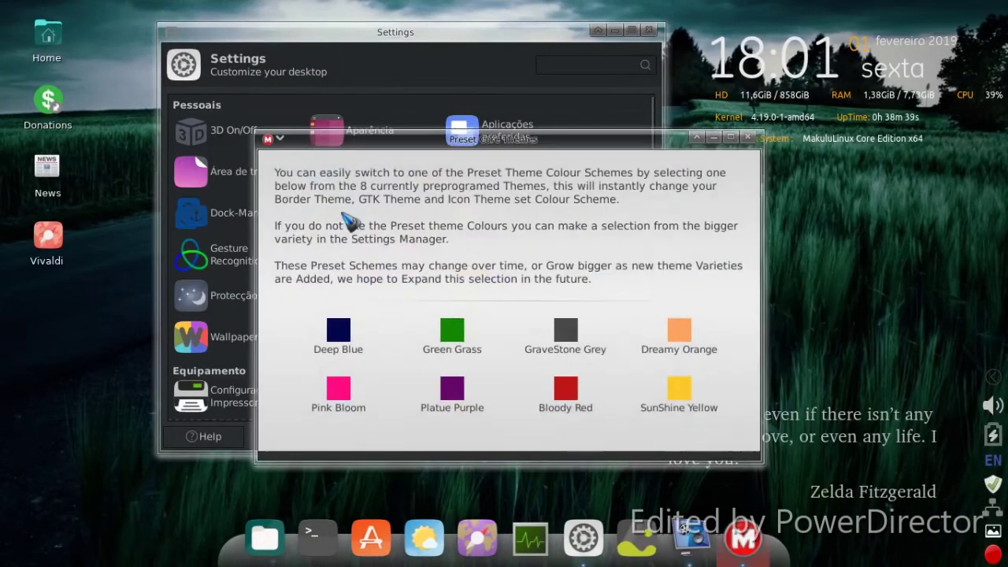
{"action": "left_click", "coordinate": [747, 138]}
Step: Open ToolBox from the Sistema settings, view its MakuluLinux Constructor tool and close the Constructor
{"action": "scroll", "coordinate": [377, 177], "scroll_direction": "down", "scroll_amount": 3}
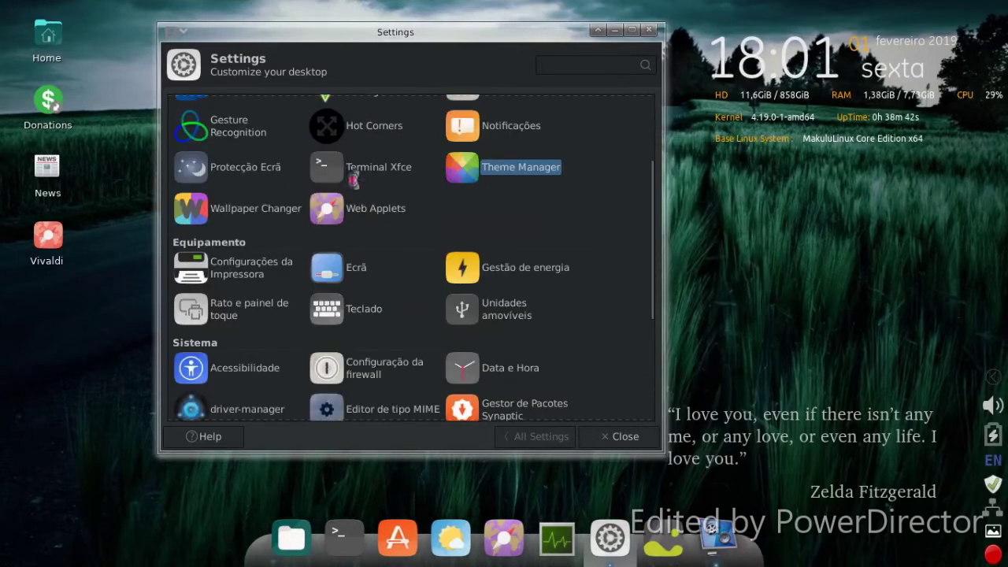
{"action": "scroll", "coordinate": [354, 180], "scroll_direction": "down", "scroll_amount": 1}
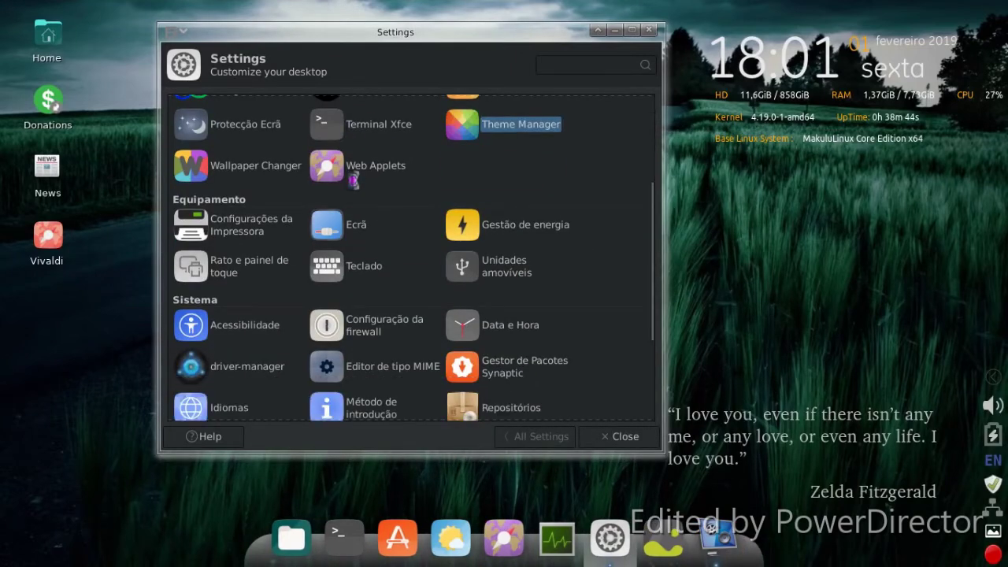
{"action": "scroll", "coordinate": [353, 180], "scroll_direction": "down", "scroll_amount": 3}
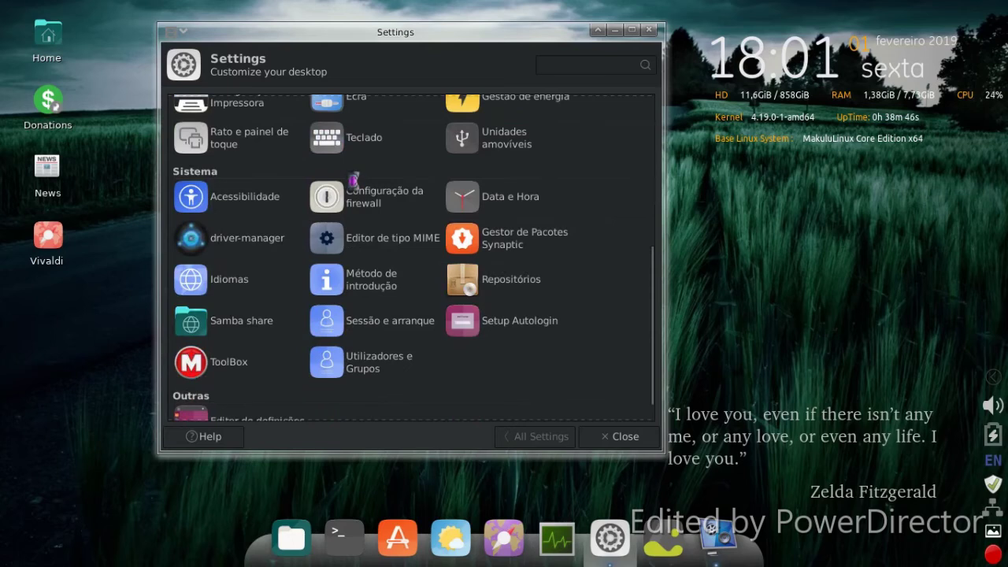
{"action": "scroll", "coordinate": [353, 180], "scroll_direction": "down", "scroll_amount": 1}
{"action": "left_click", "coordinate": [227, 344]}
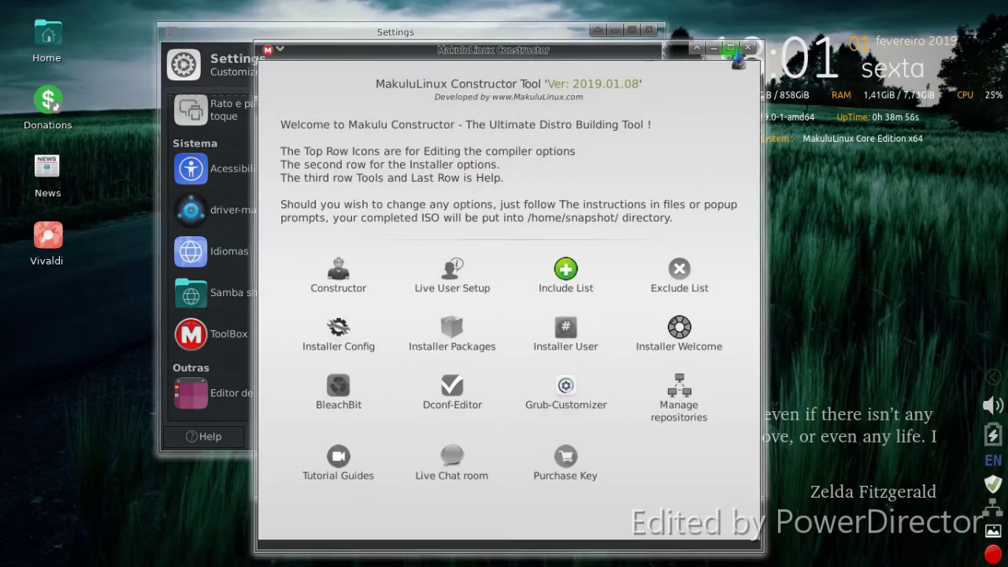
{"action": "left_click", "coordinate": [746, 50]}
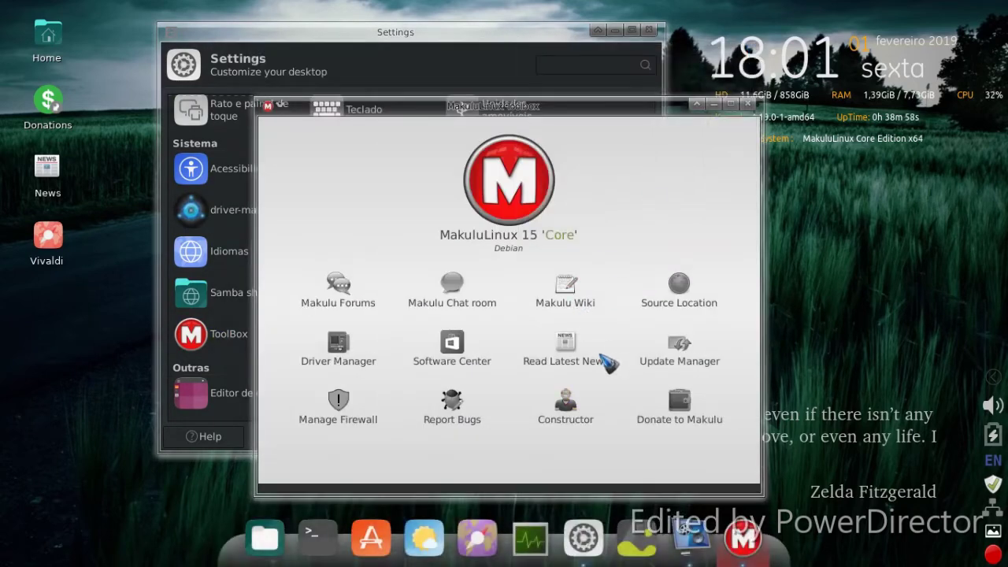
Step: Launch the Package Manager from ToolBox's Software Center, authorise it with the account password and dismiss the Quick Introduction
{"action": "left_click", "coordinate": [452, 344]}
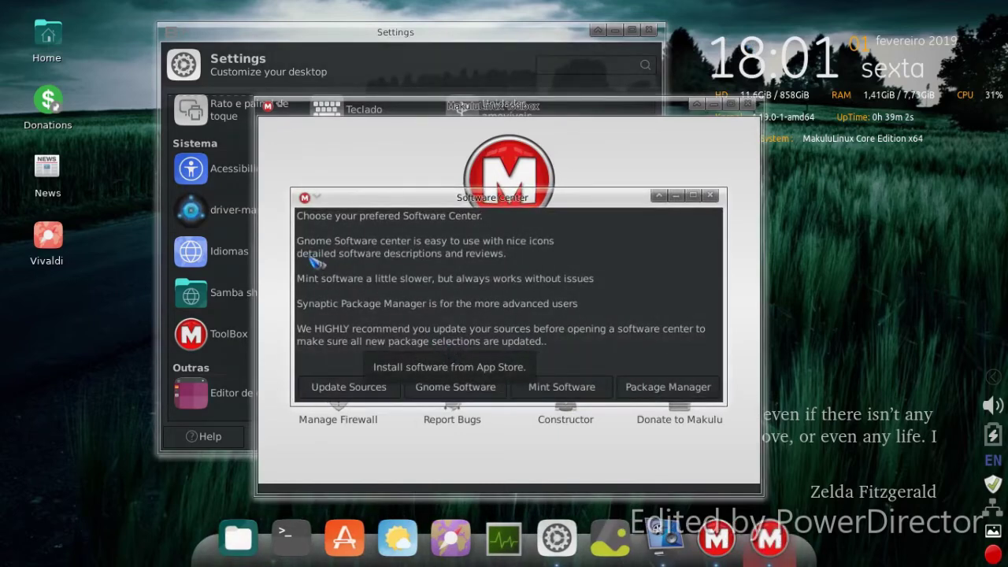
{"action": "left_click", "coordinate": [667, 387]}
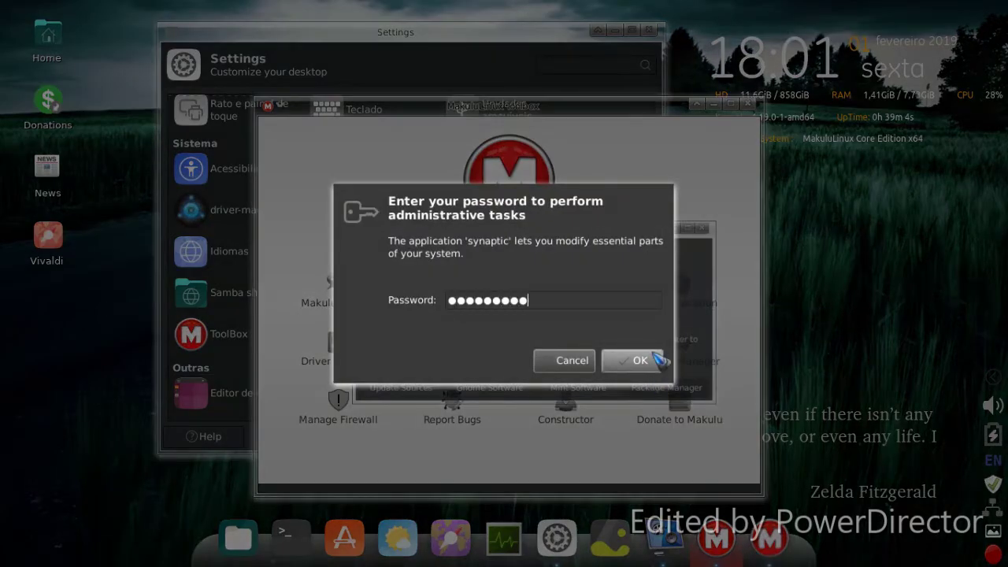
{"action": "left_click", "coordinate": [639, 360]}
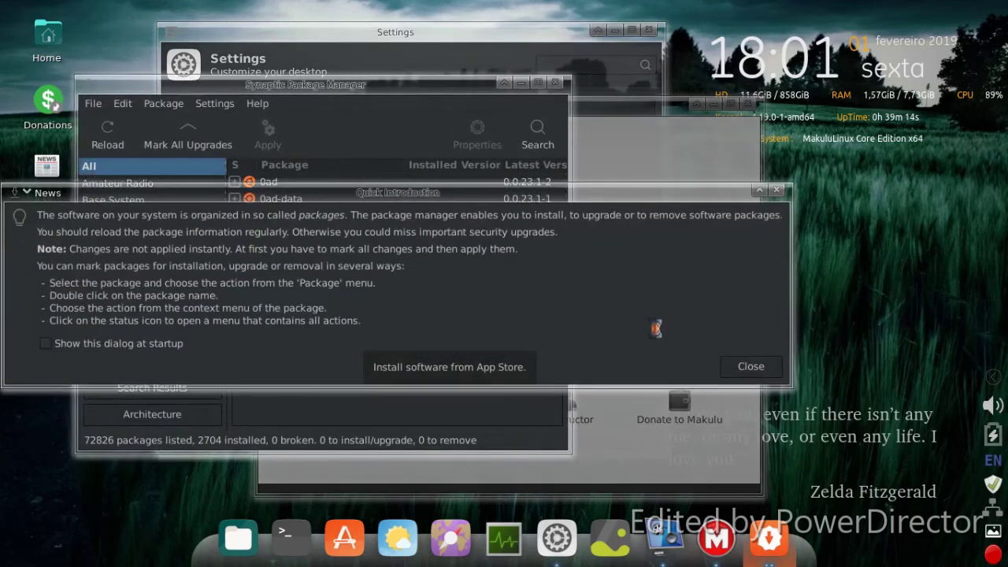
{"action": "left_click", "coordinate": [741, 364]}
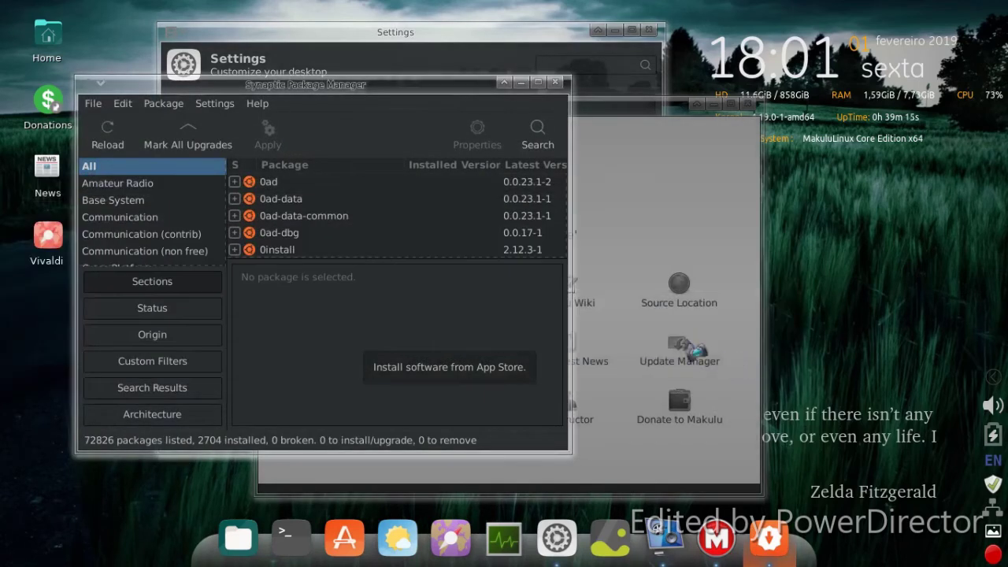
Step: Close Synaptic Package Manager and force MakuluLinux Toolbox to quit
{"action": "left_click", "coordinate": [551, 83]}
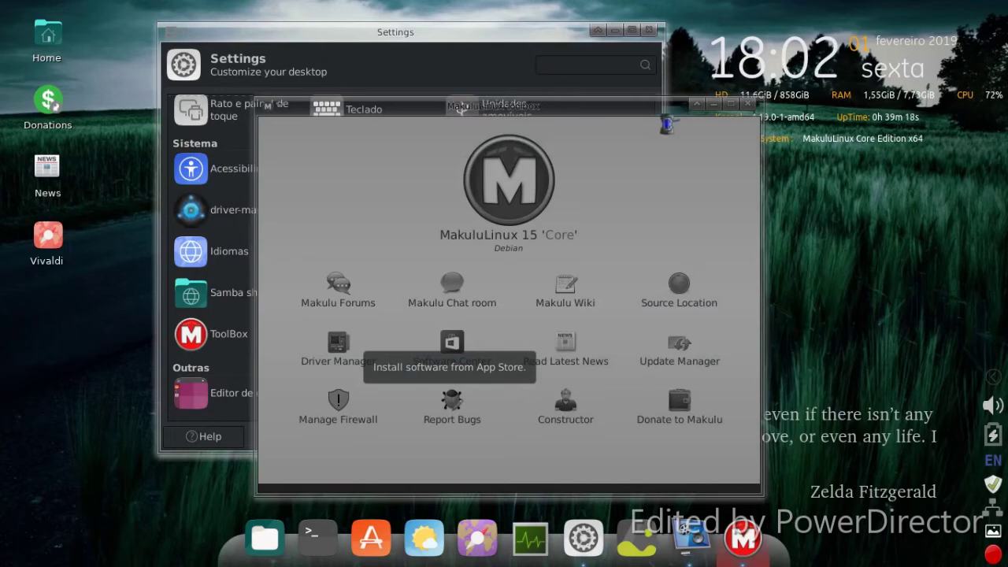
{"action": "left_click", "coordinate": [748, 105]}
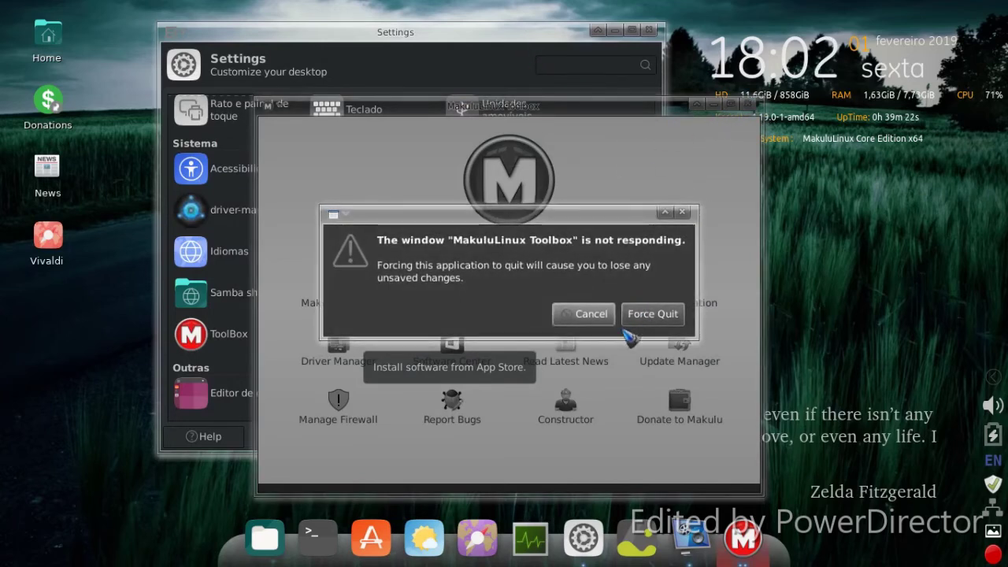
{"action": "left_click", "coordinate": [630, 318]}
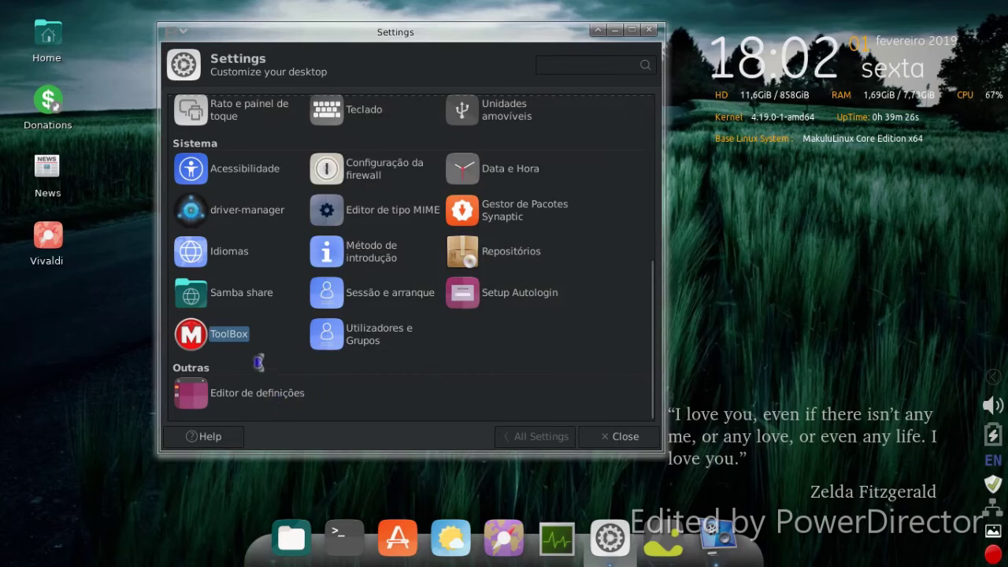
Step: View the Device Driver Manager through driver-manager in the Sistema settings and close it
{"action": "scroll", "coordinate": [261, 351], "scroll_direction": "up", "scroll_amount": 2}
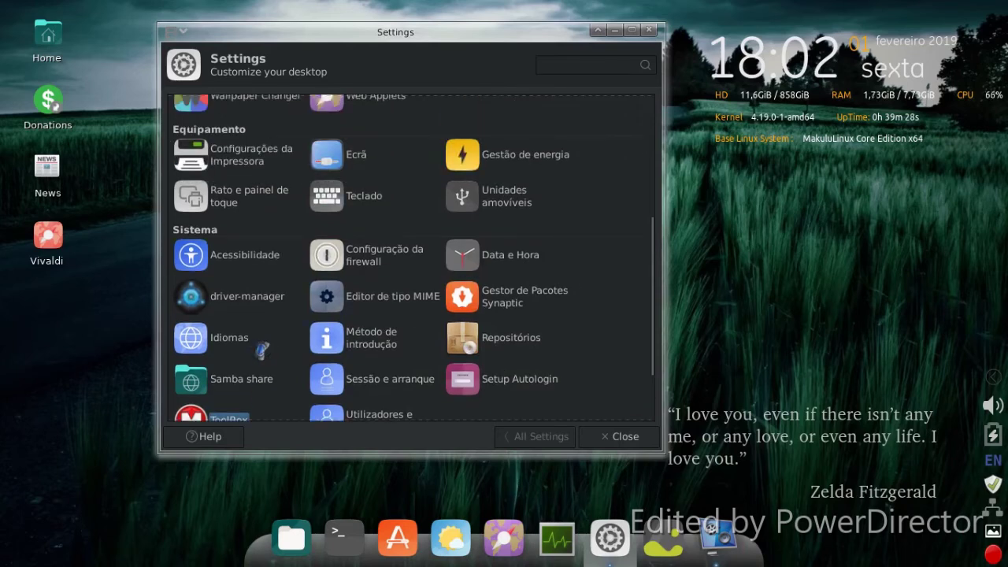
{"action": "left_click", "coordinate": [249, 304]}
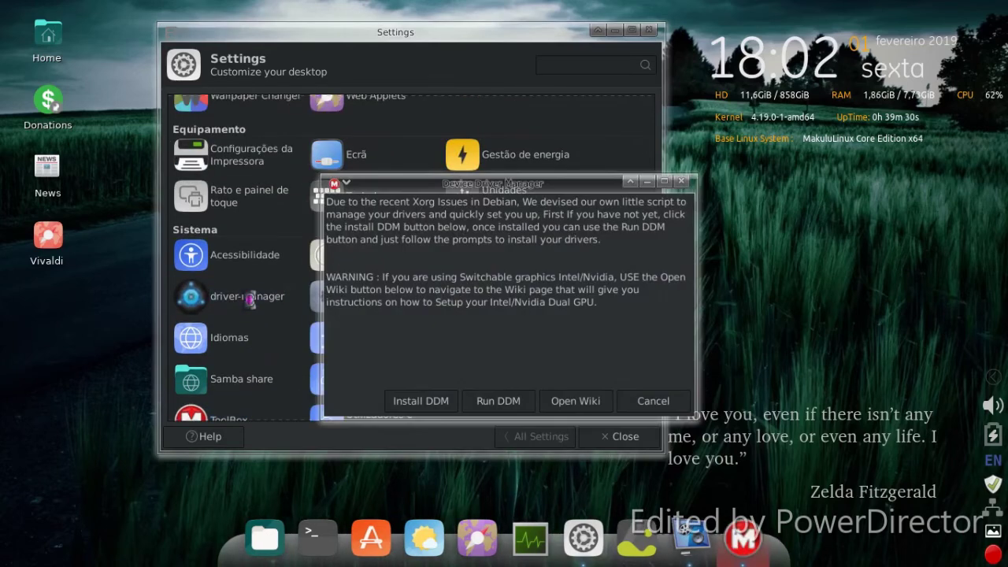
{"action": "left_click", "coordinate": [681, 184]}
Step: View the screensaver preferences under Protecção Ecrã, moving their window slightly, and close both them and Settings
{"action": "scroll", "coordinate": [313, 303], "scroll_direction": "up", "scroll_amount": 2}
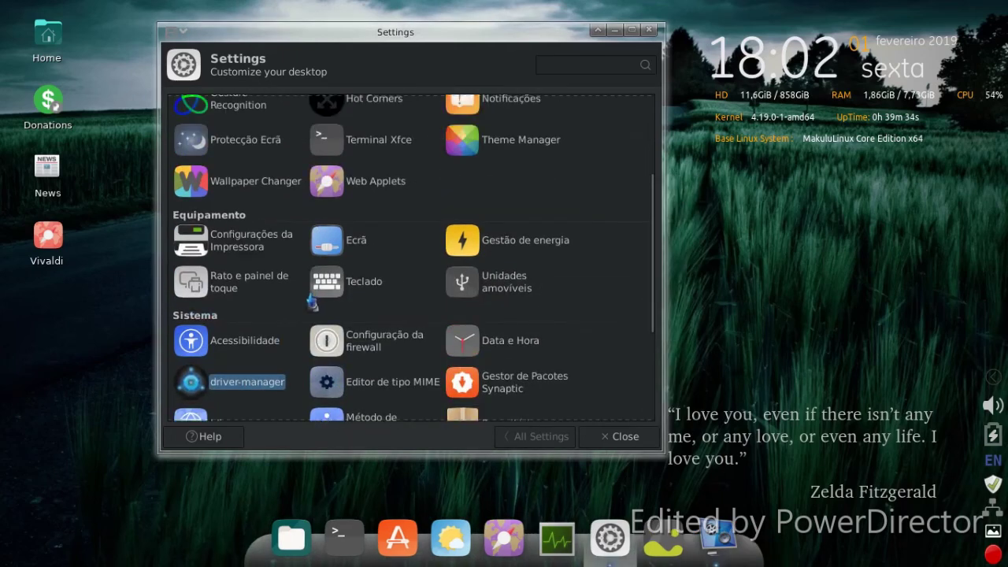
{"action": "scroll", "coordinate": [313, 303], "scroll_direction": "up", "scroll_amount": 1}
{"action": "scroll", "coordinate": [311, 303], "scroll_direction": "up", "scroll_amount": 1}
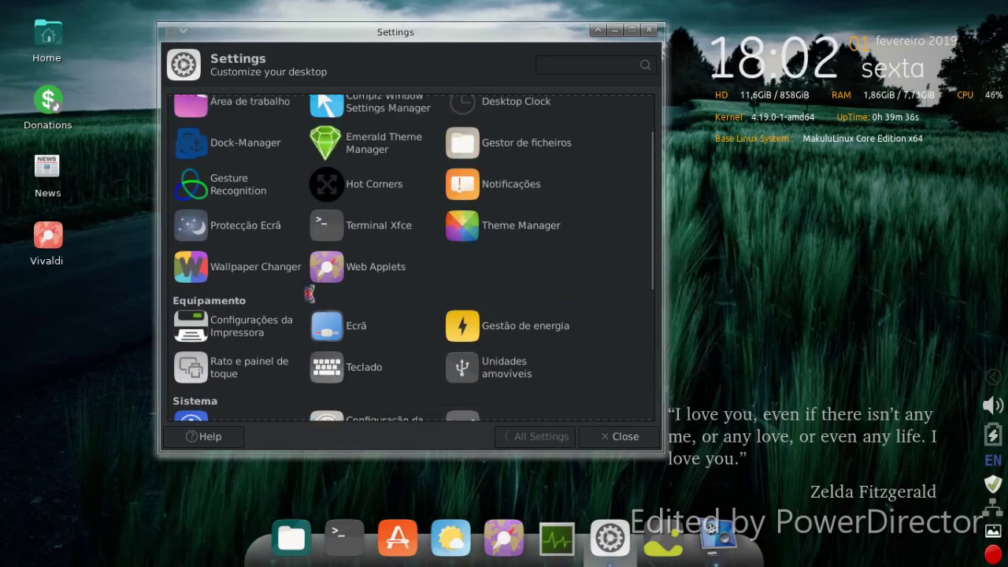
{"action": "left_click", "coordinate": [223, 230]}
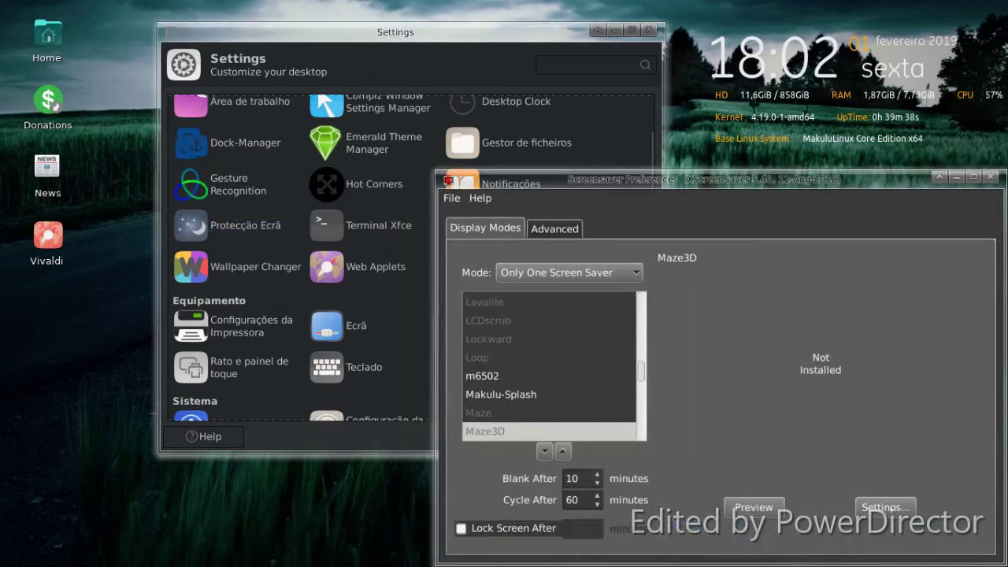
{"action": "left_click_drag", "start_coordinate": [551, 183], "coordinate": [502, 165]}
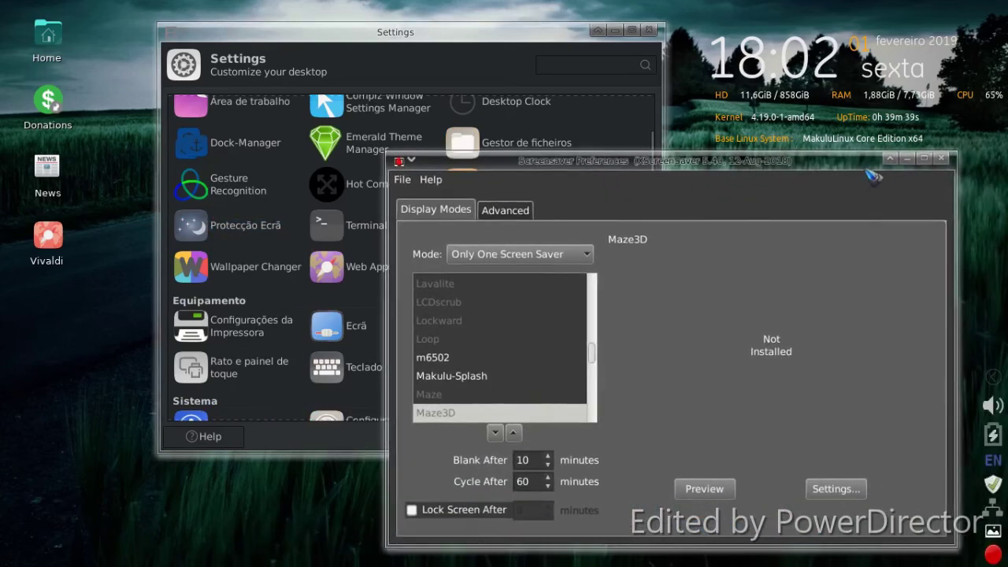
{"action": "left_click", "coordinate": [940, 158]}
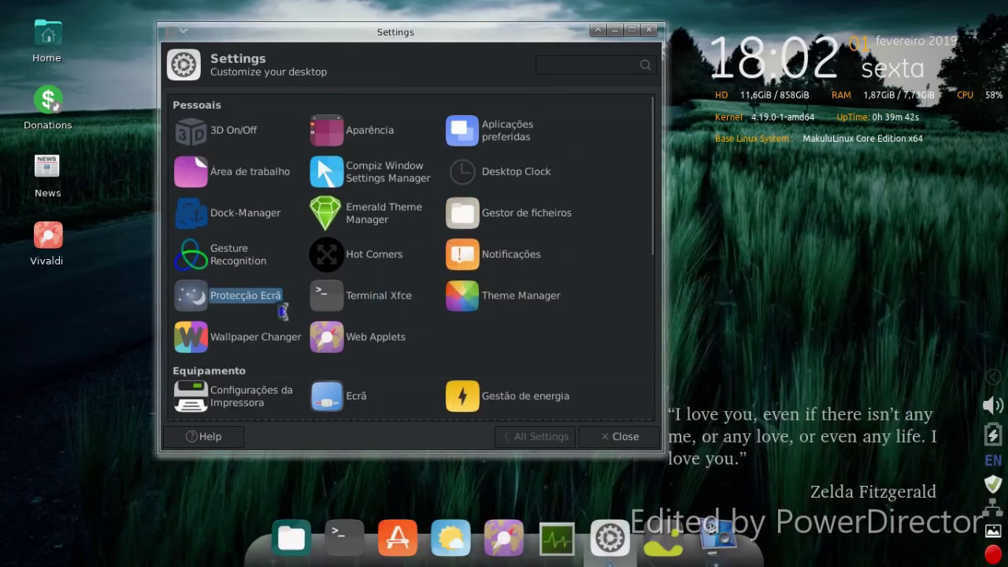
{"action": "left_click", "coordinate": [649, 30]}
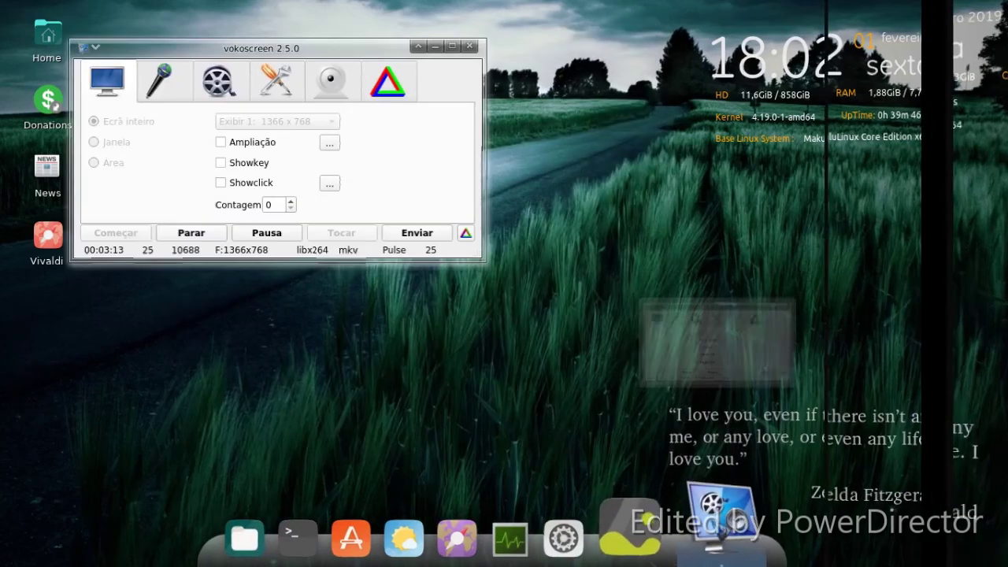